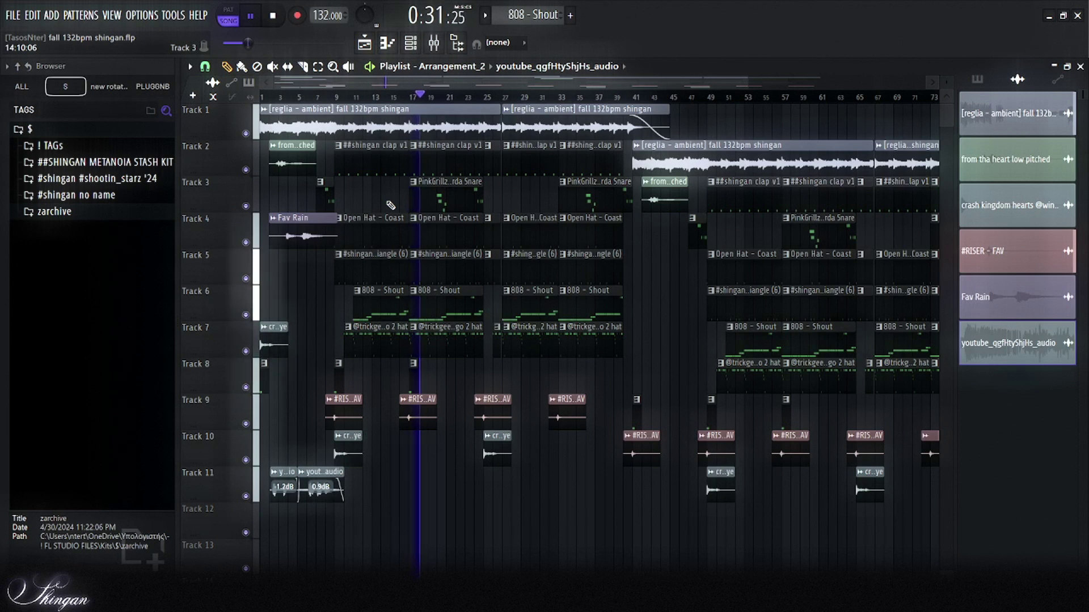
# - Look over the first arrangement's playlist, the channel rack and the notes of the reFX Nexus pattern
pyautogui.scroll(-2, 390, 205)
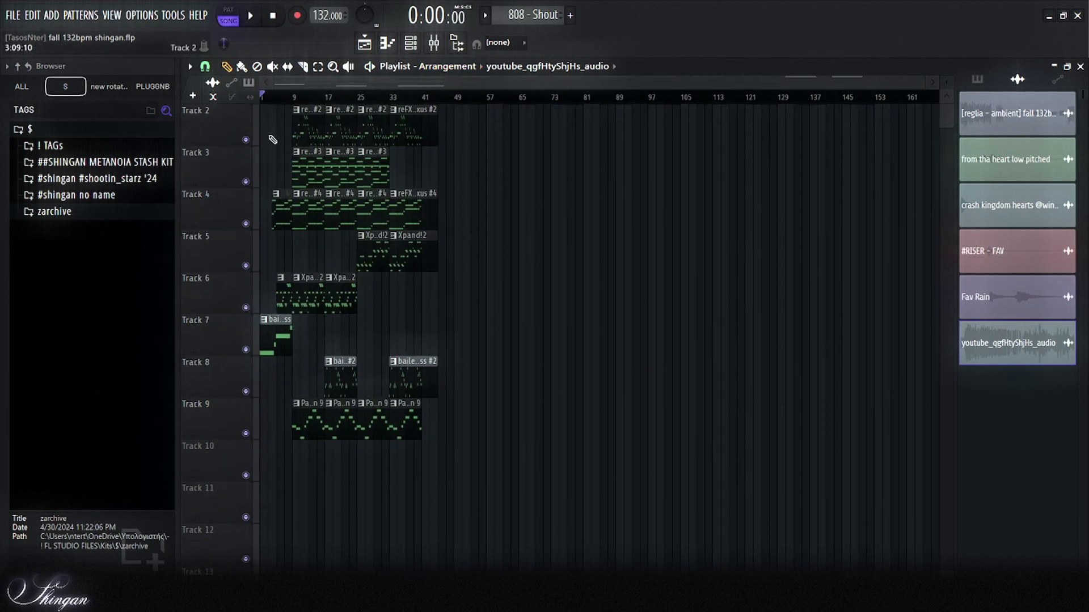
pyautogui.doubleClick(273, 119)
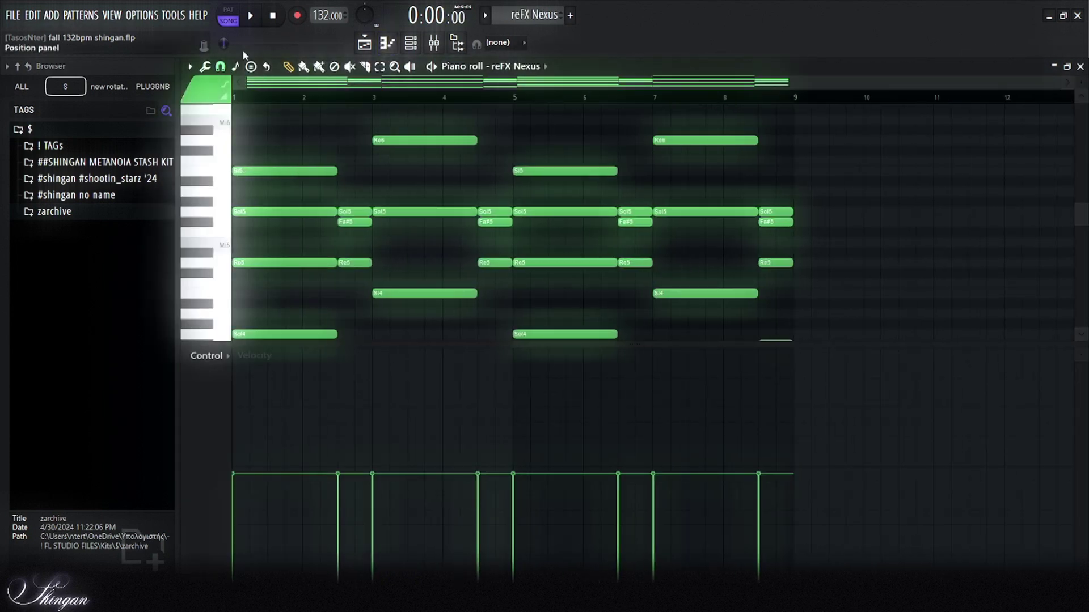
pyautogui.press('F5')
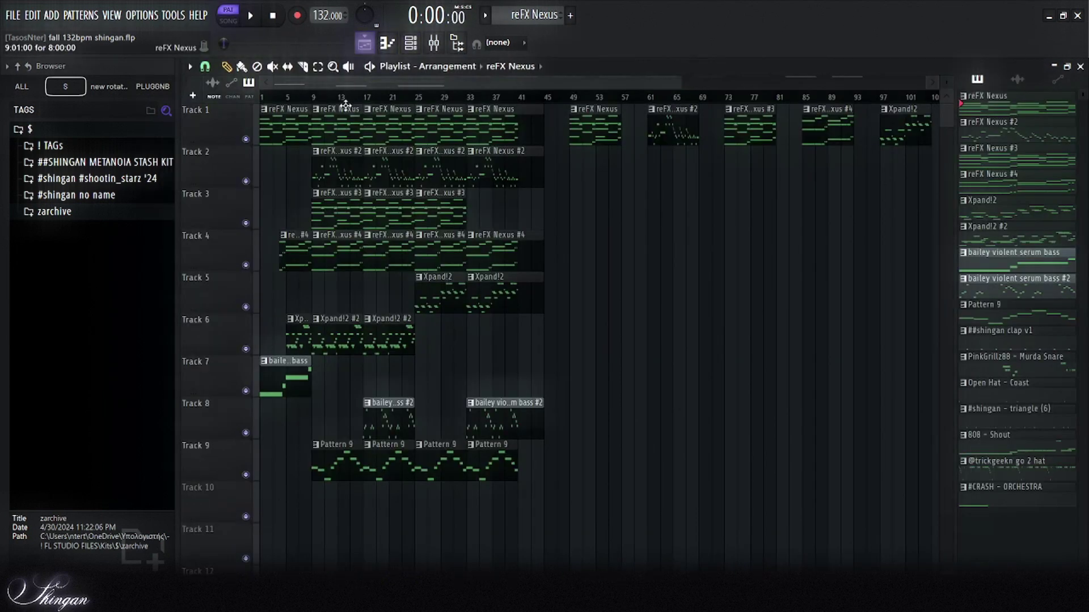
pyautogui.press('F6')
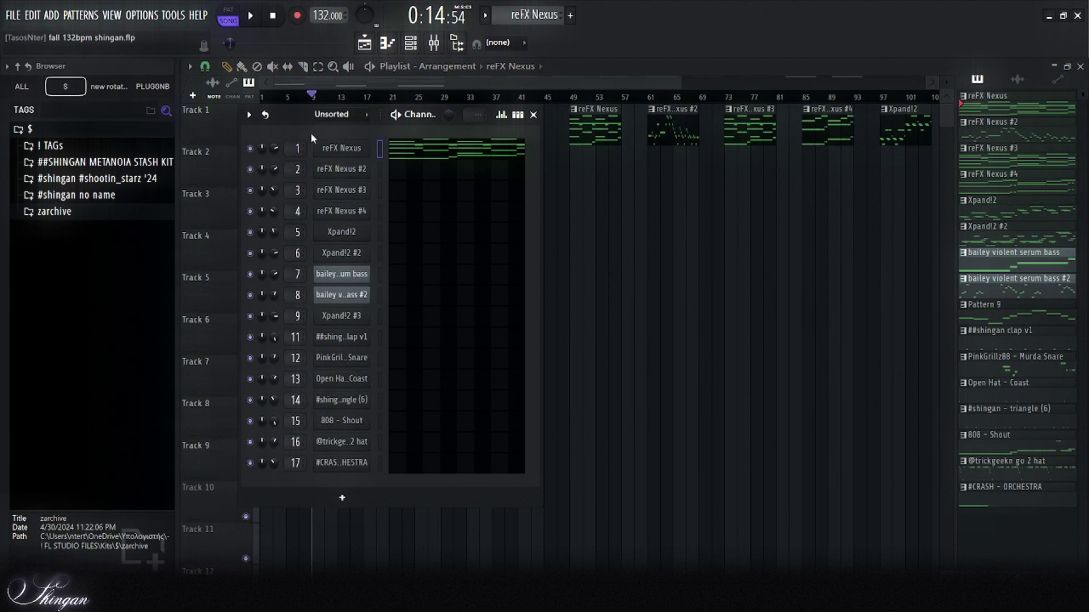
pyautogui.press('F7')
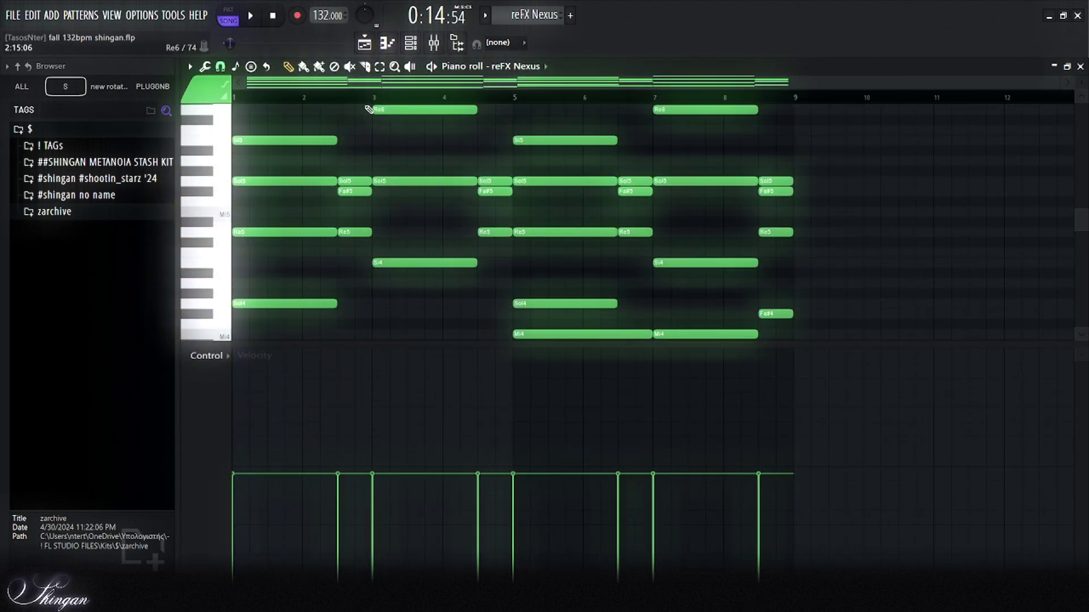
pyautogui.press('F5')
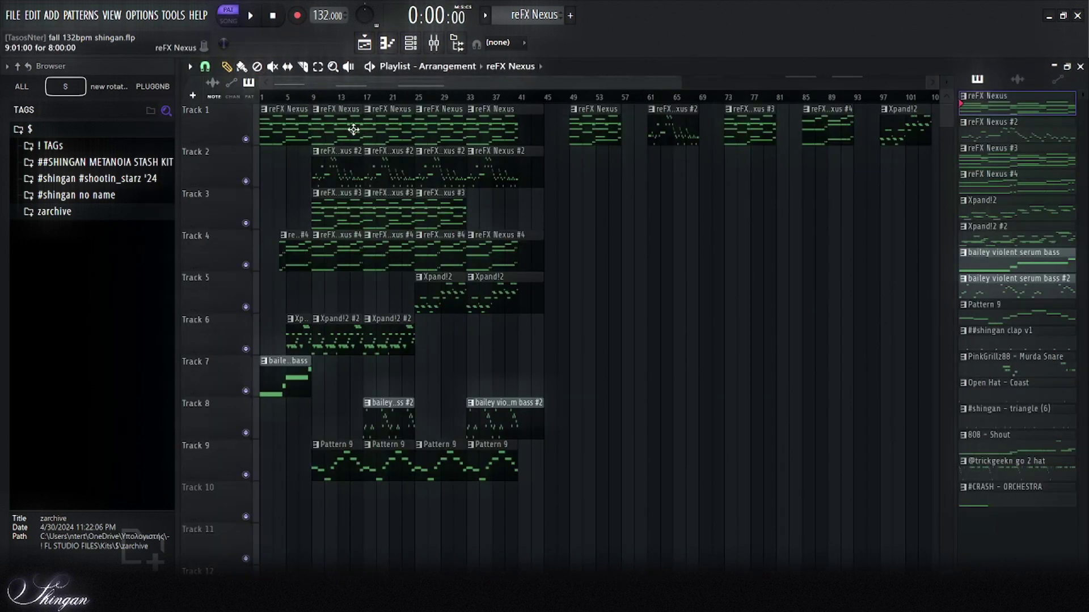
# - Play the reFX Nexus pattern on its own in the piano roll and examine its chord notes from highest to lowest
pyautogui.press('F7')
pyautogui.press('space')
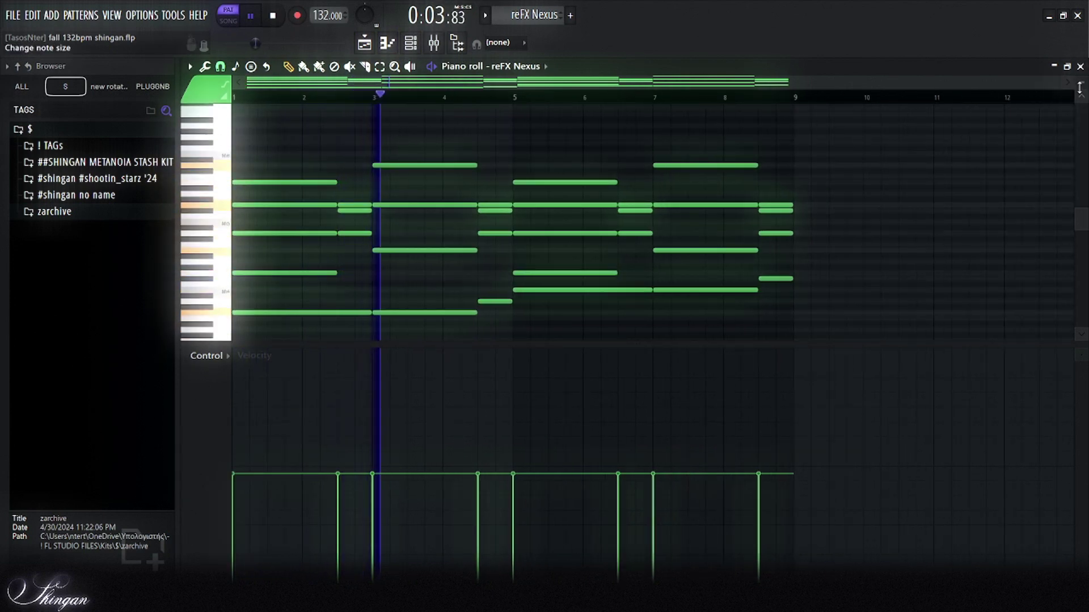
pyautogui.moveTo(1080, 87); pyautogui.dragTo(1081, 87)
pyautogui.scroll(-3, 700, 189)
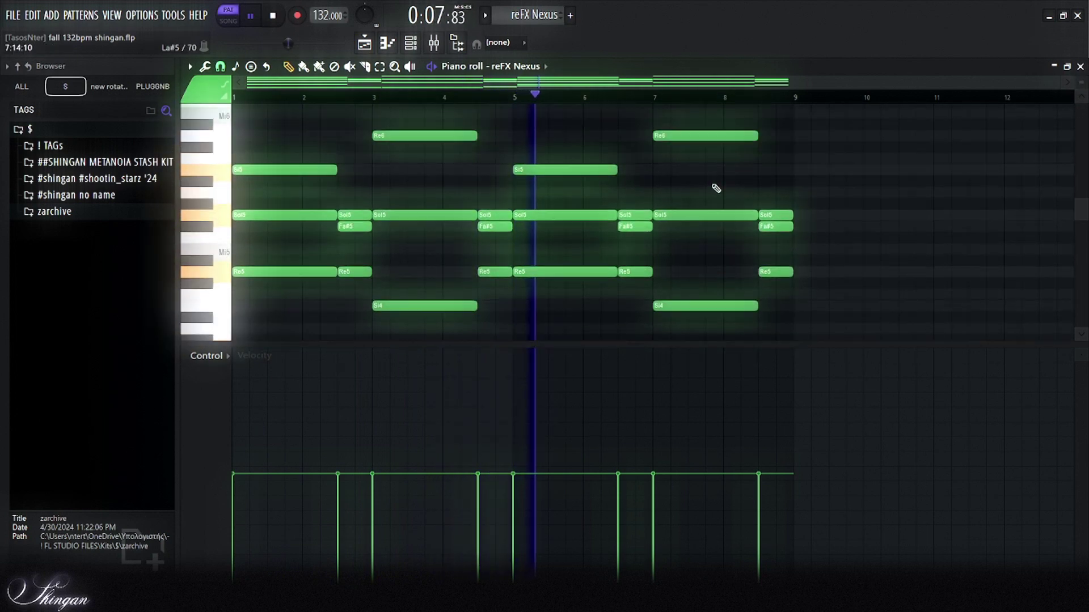
pyautogui.scroll(3, 702, 192)
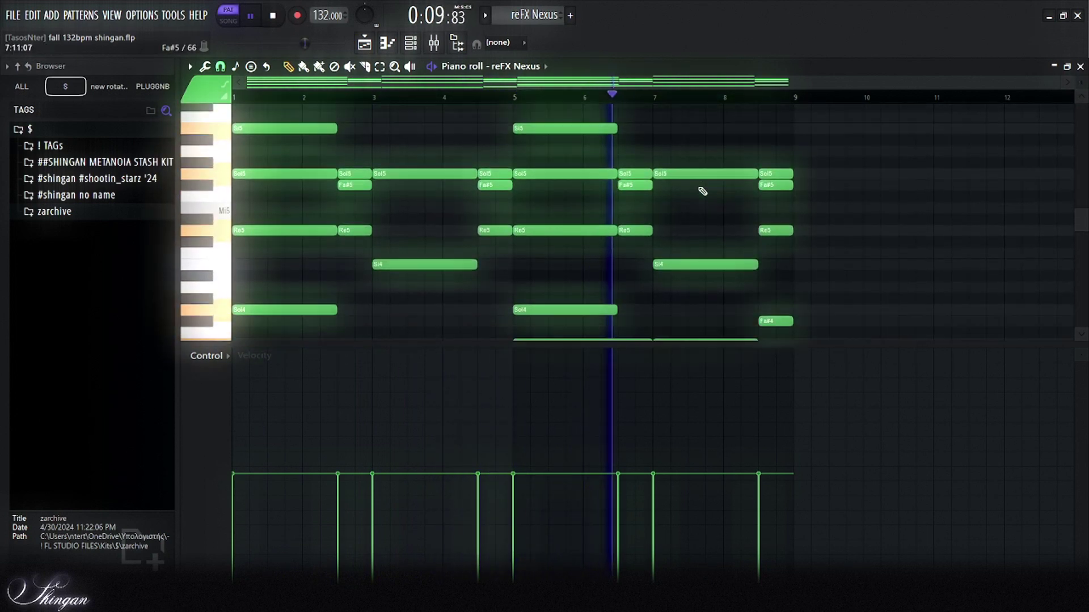
pyautogui.scroll(-3, 702, 192)
pyautogui.scroll(1, 702, 192)
pyautogui.scroll(-10, 702, 191)
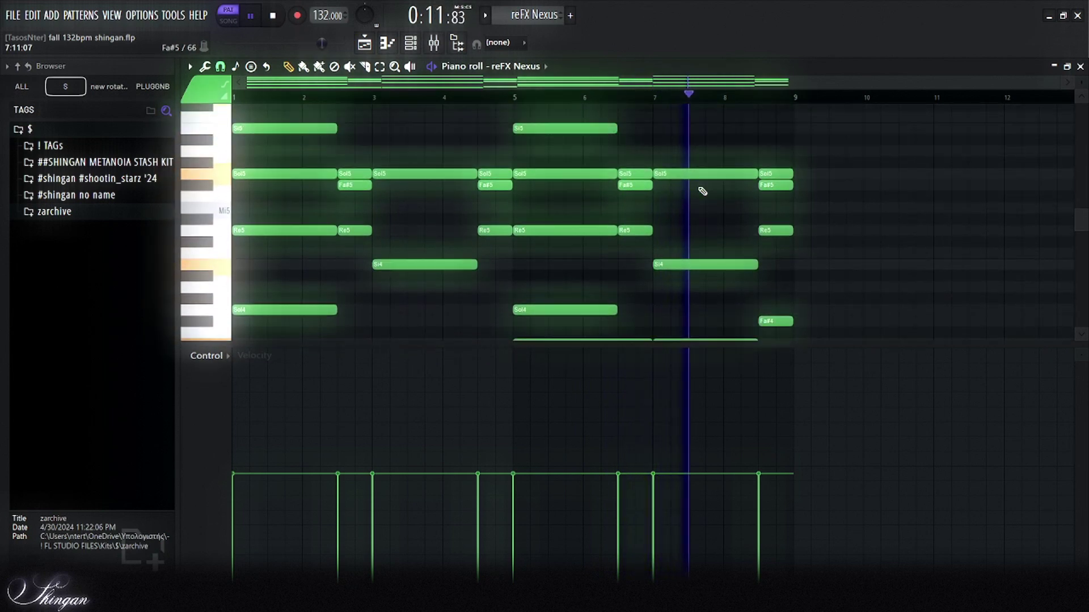
pyautogui.scroll(9, 702, 191)
pyautogui.scroll(-10, 702, 191)
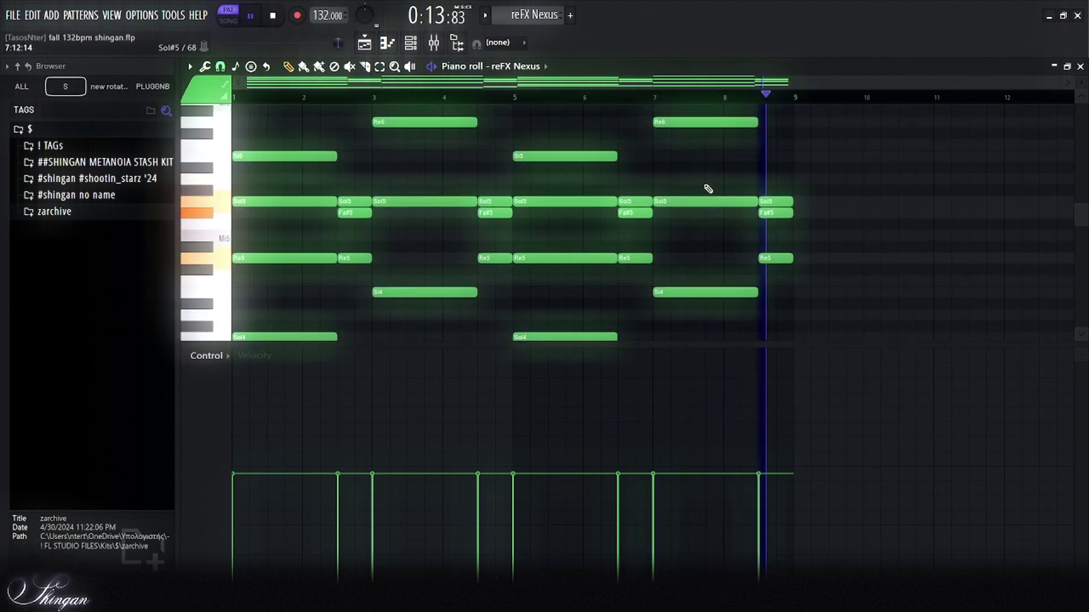
pyautogui.press('space')
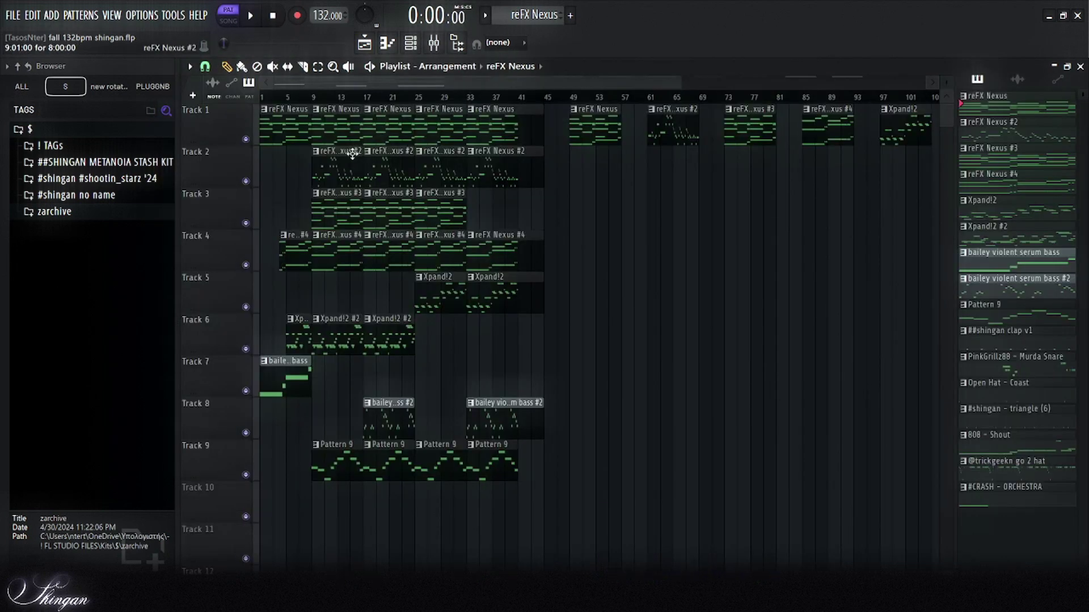
# - Open the reFX Nexus #2 pattern from Track 2 in the piano roll and play it to examine its melody notes
pyautogui.doubleClick(358, 165)
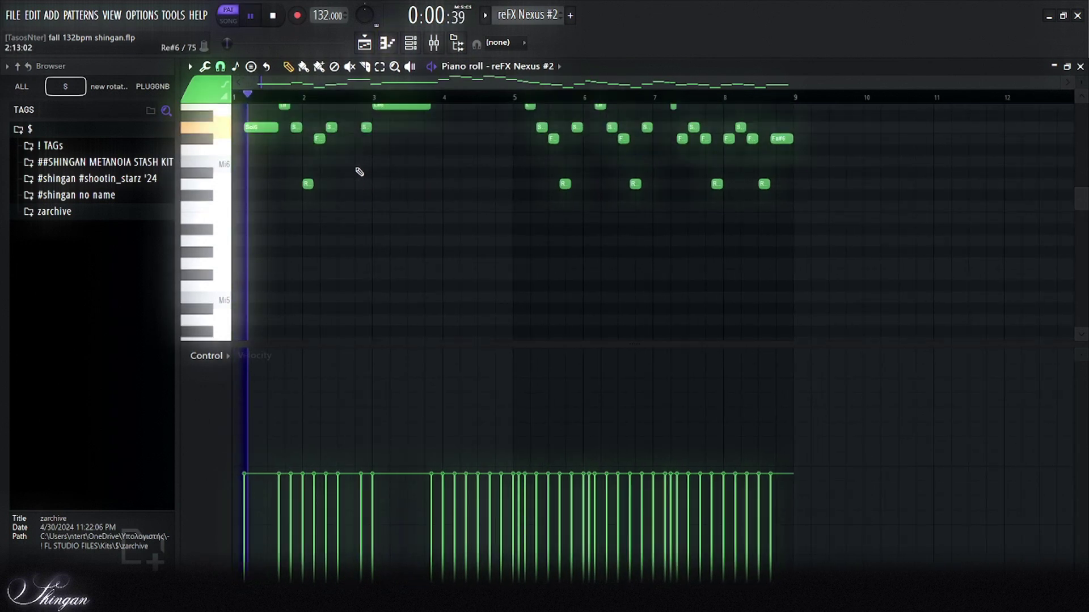
pyautogui.press('space')
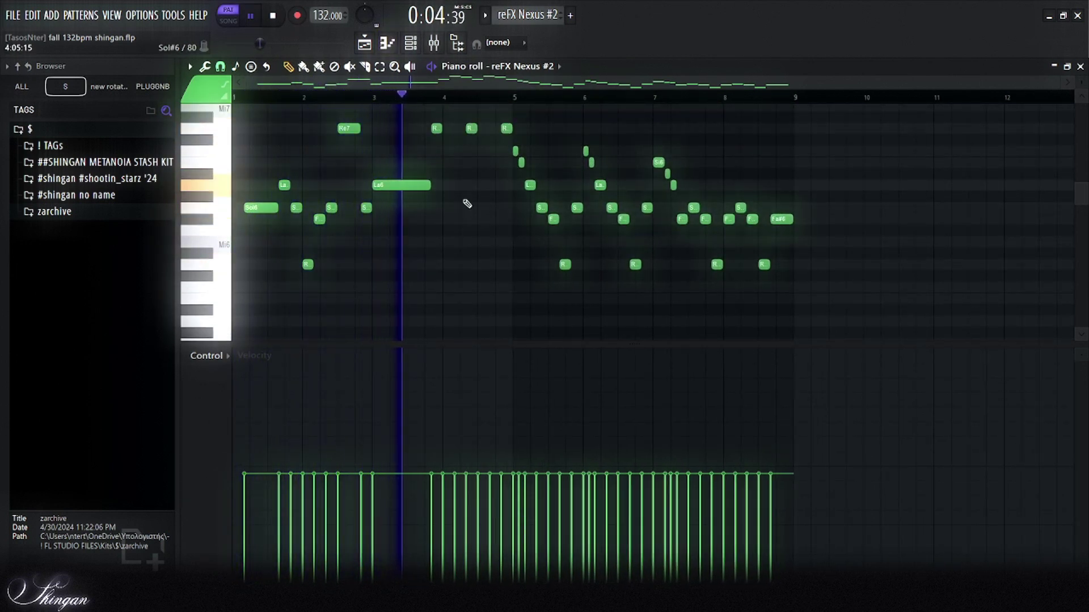
pyautogui.scroll(3, 467, 205)
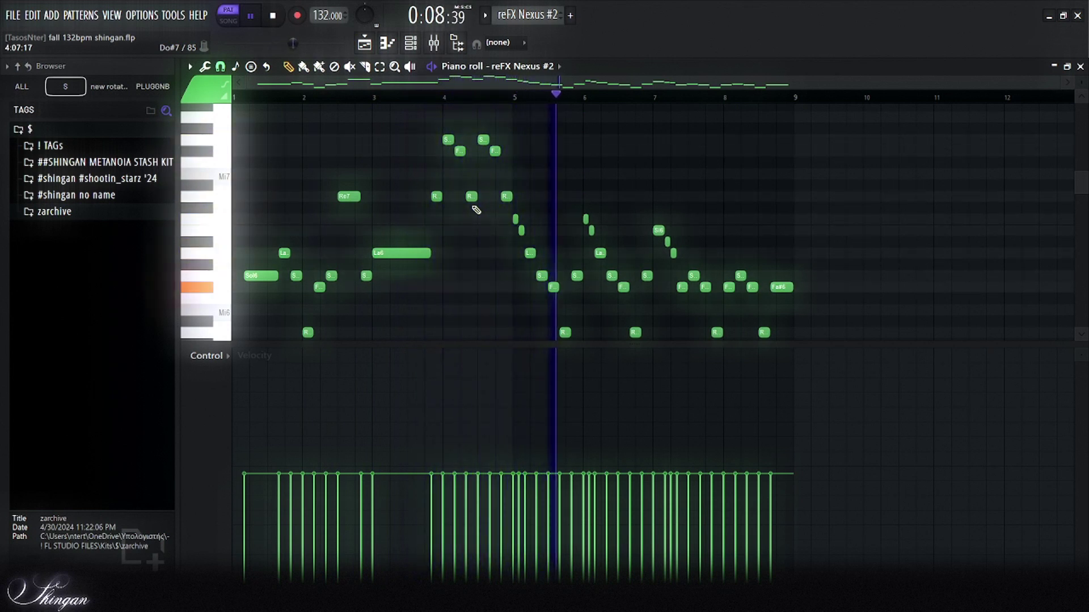
pyautogui.scroll(-1, 475, 208)
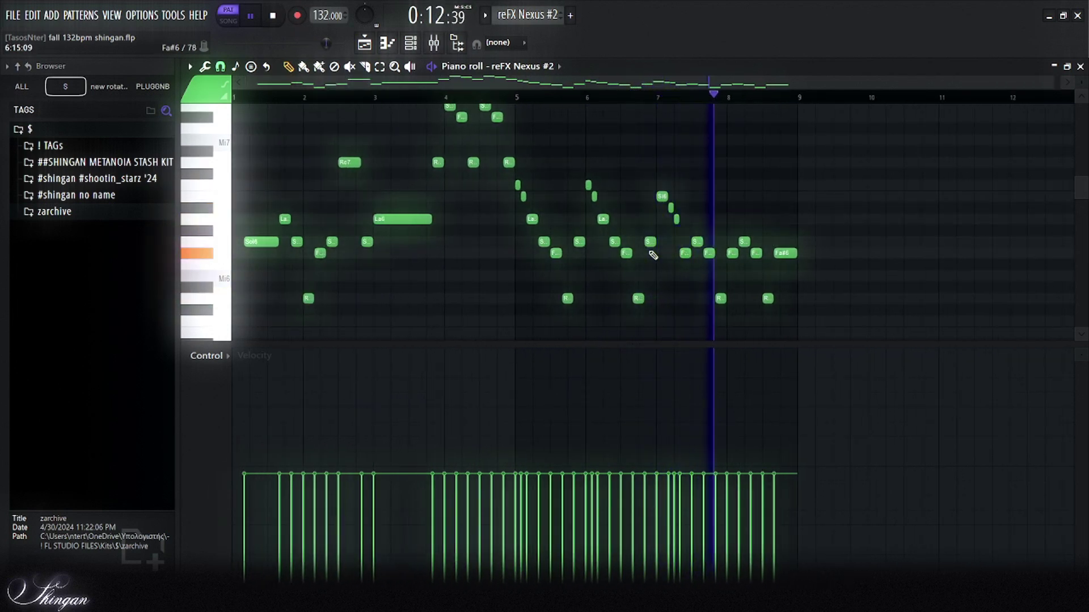
pyautogui.press('space')
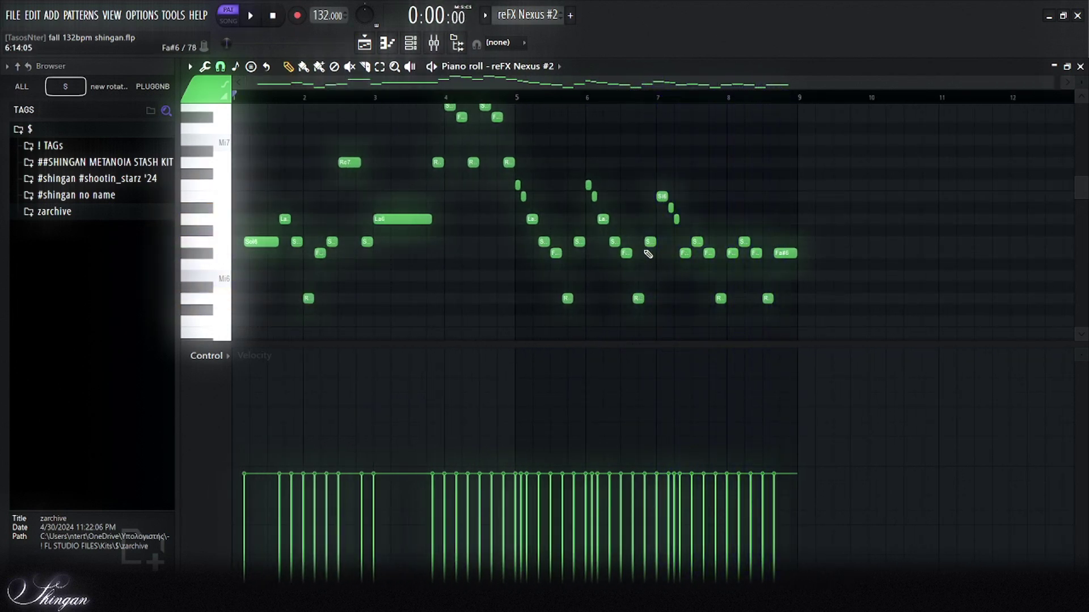
# - Open the reFX Nexus #3 pattern from Track 3 in the piano roll and play it to examine its chords
pyautogui.press('F5')
pyautogui.doubleClick(333, 210)
pyautogui.press('space')
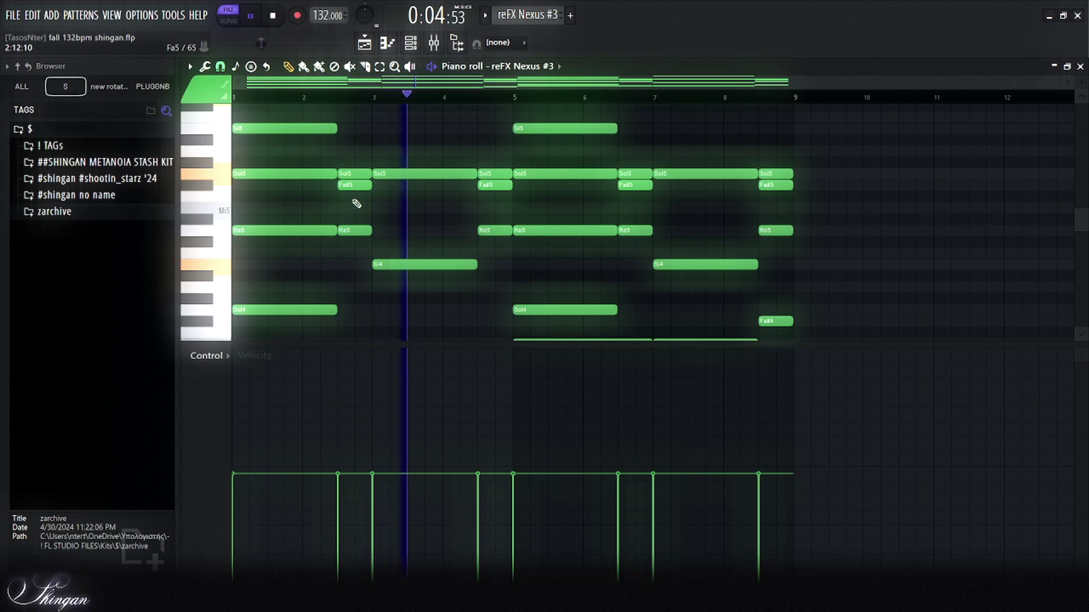
# - Open the reFX Nexus #4 pattern from Track 4 in the piano roll and play it, examining its full note range
pyautogui.click(373, 43)
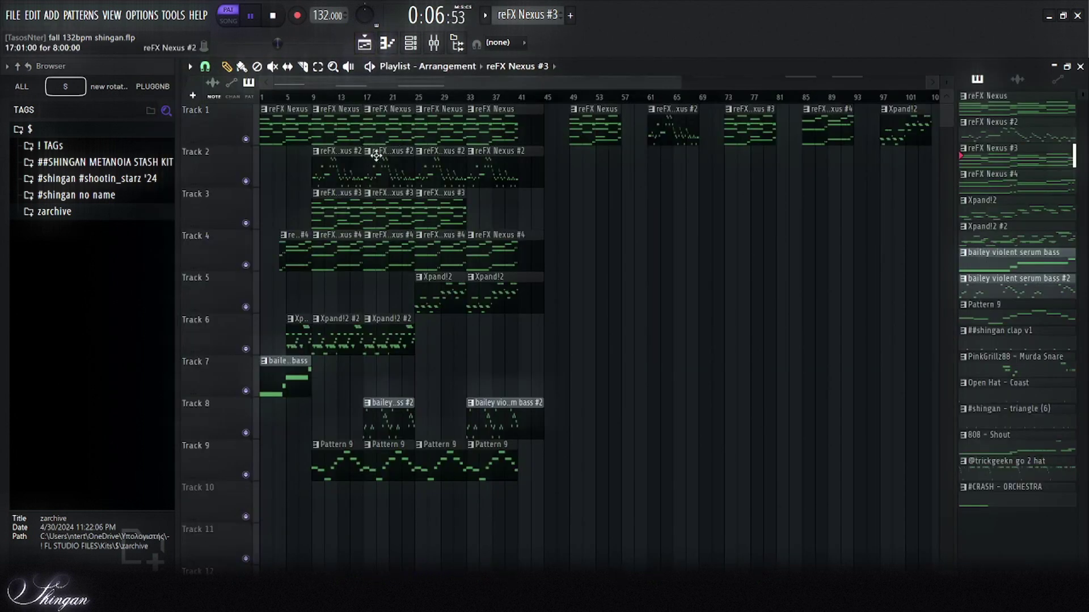
pyautogui.doubleClick(330, 253)
pyautogui.press('space')
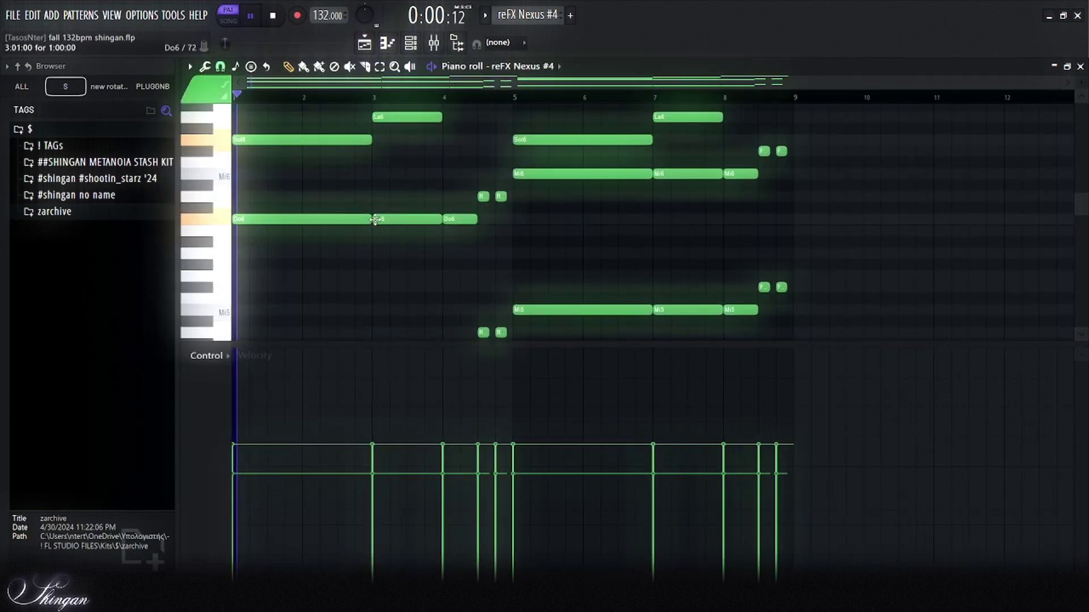
pyautogui.moveTo(1085, 81)
pyautogui.mouseDown()
pyautogui.moveTo(1086, 92)
pyautogui.moveTo(1083, 79)
pyautogui.mouseUp()
pyautogui.scroll(-3, 430, 178)
pyautogui.scroll(2, 426, 175)
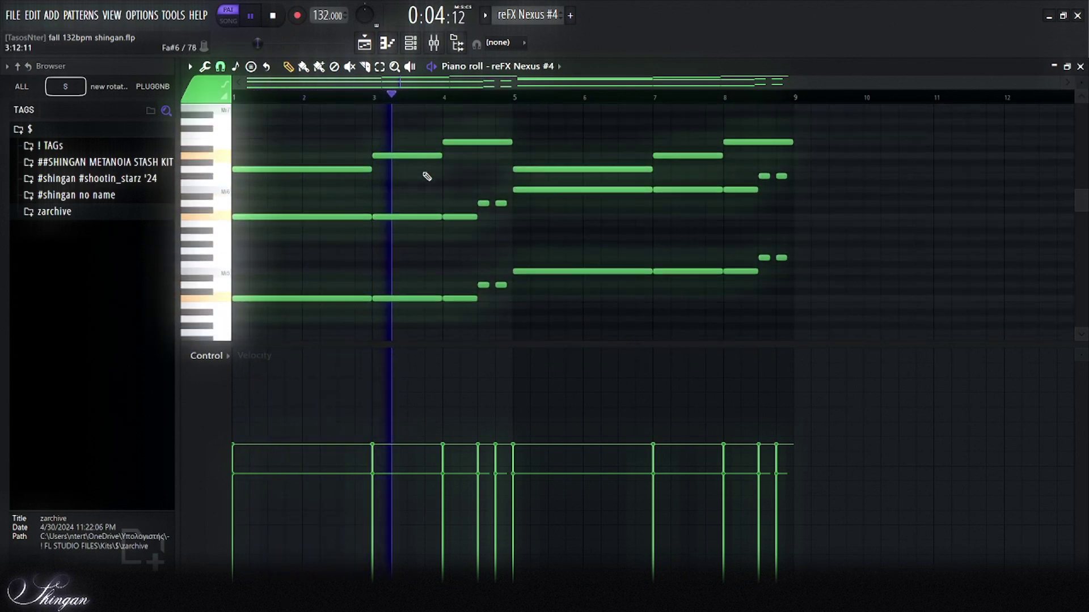
pyautogui.moveTo(1084, 82); pyautogui.dragTo(1084, 80)
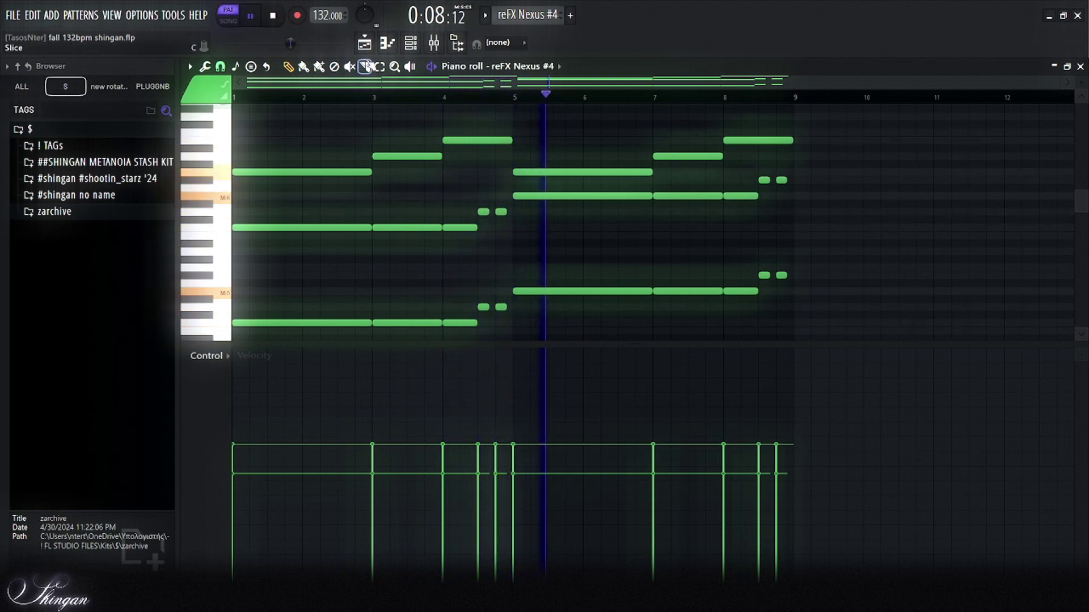
pyautogui.scroll(2, 979, 163)
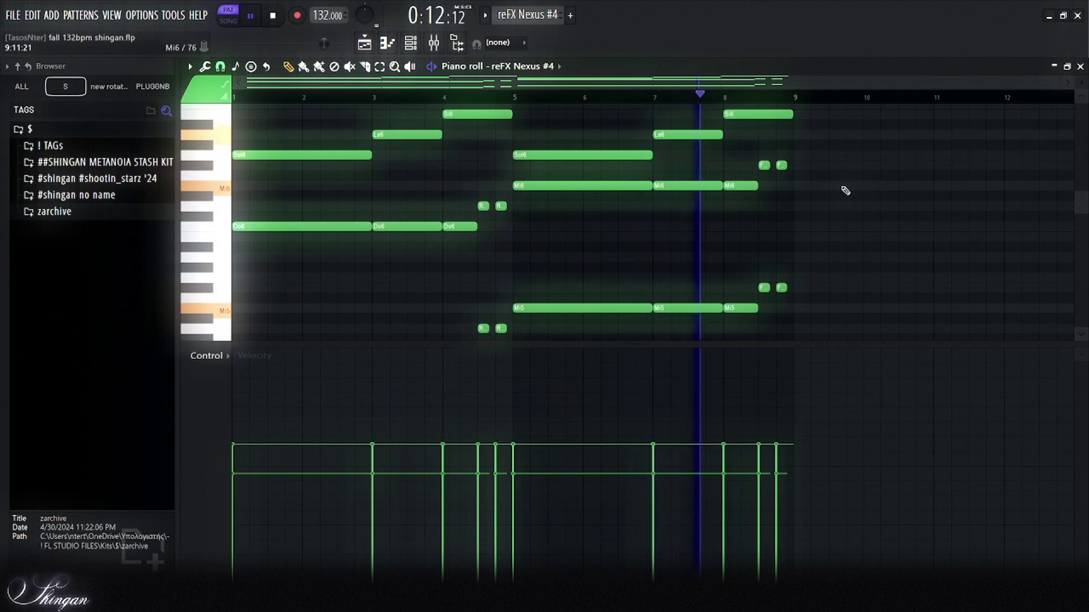
pyautogui.scroll(1, 845, 191)
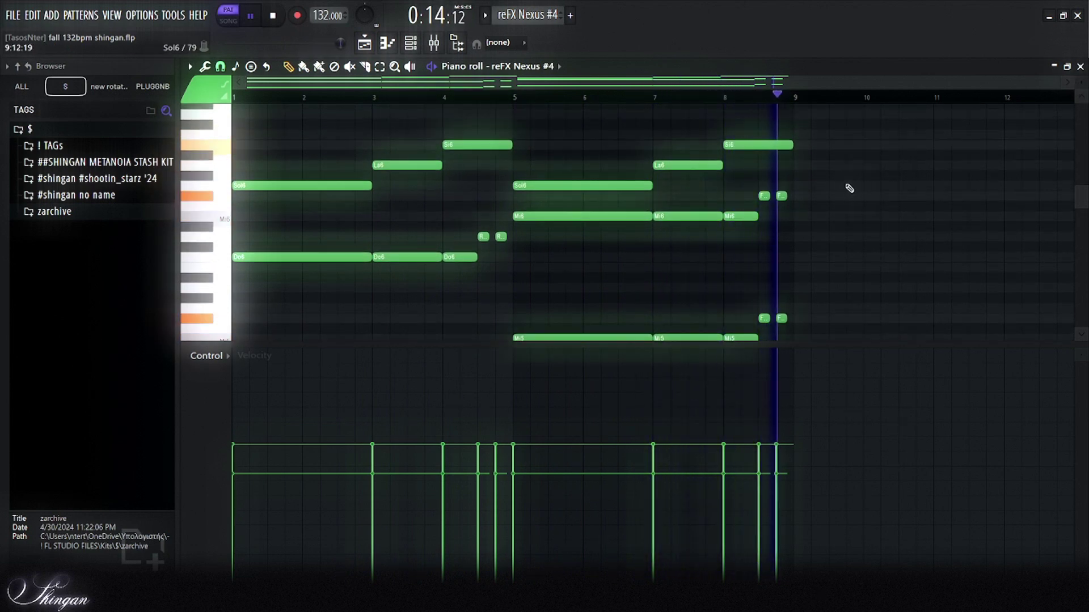
# - Open the Xpand!2 pattern from Track 5 in the piano roll and play it through, examining its lower and upper notes
pyautogui.press('F5')
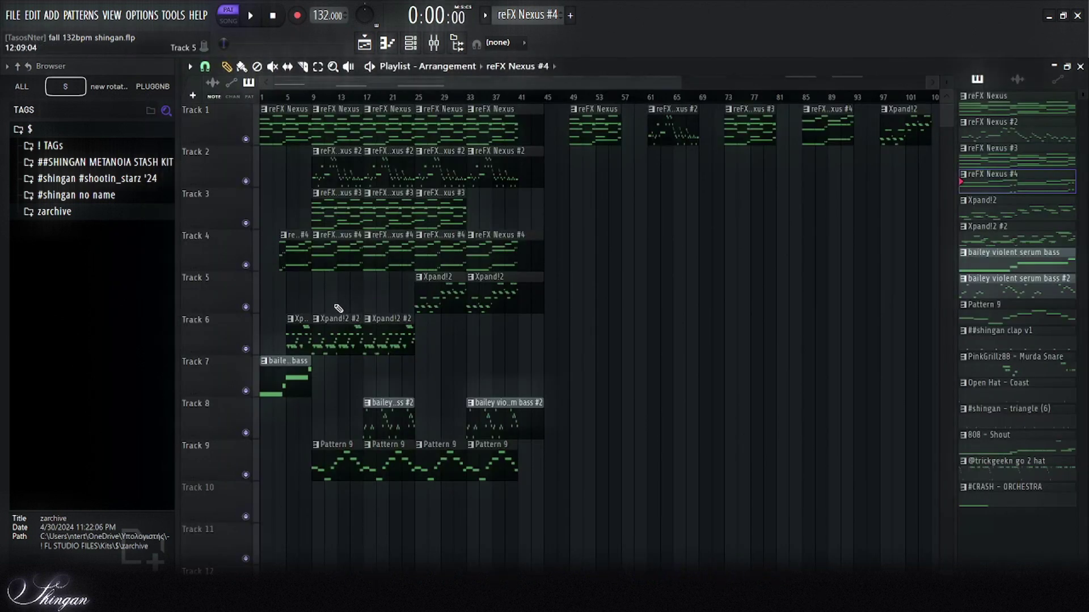
pyautogui.doubleClick(440, 272)
pyautogui.press('space')
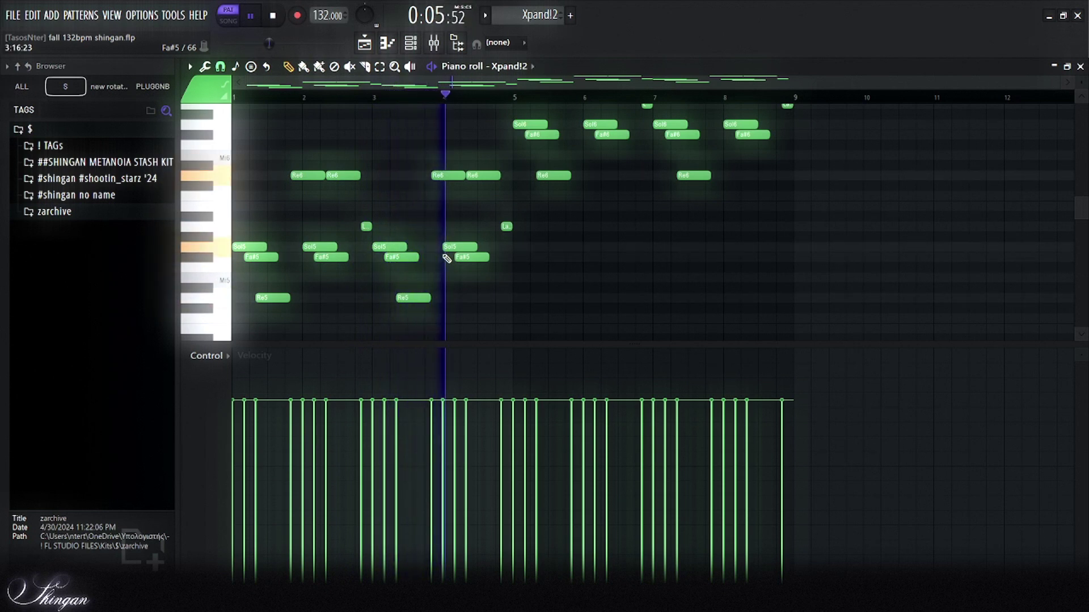
pyautogui.scroll(3, 567, 274)
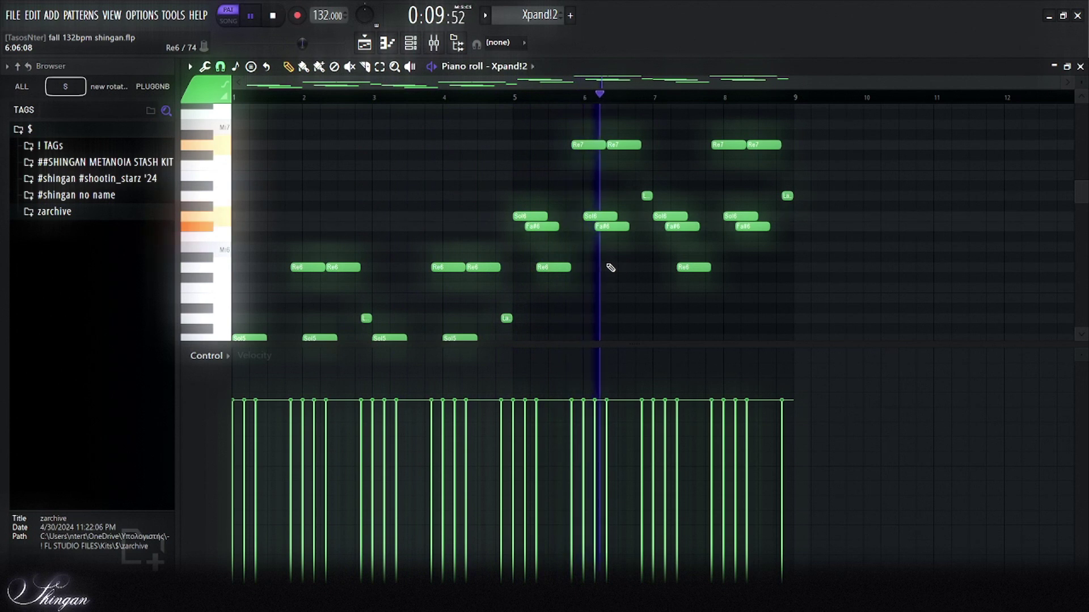
pyautogui.scroll(1, 1081, 83)
pyautogui.moveTo(1081, 83); pyautogui.dragTo(1081, 92)
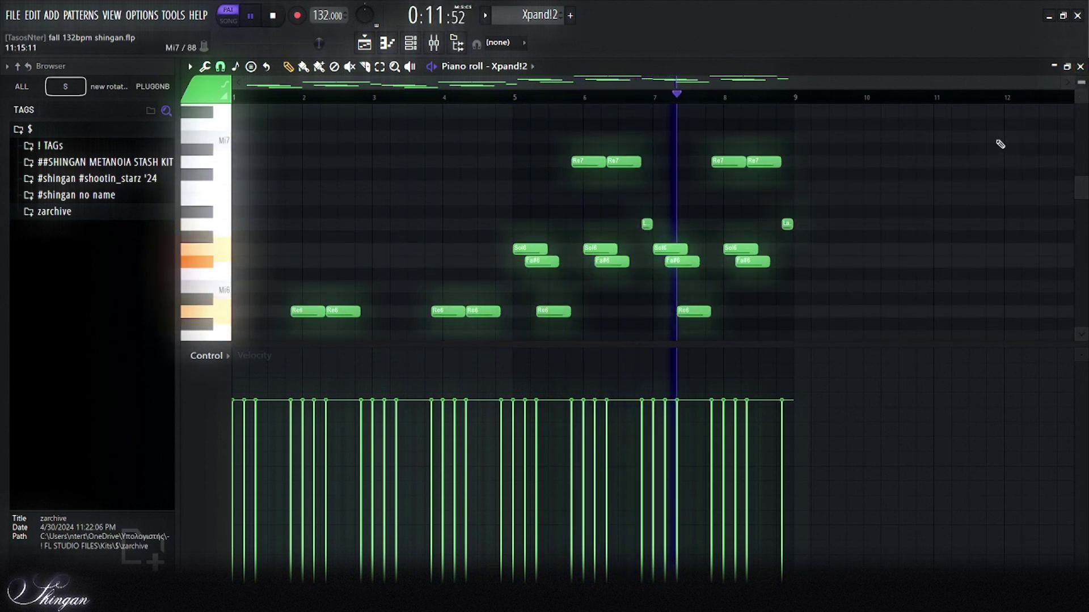
pyautogui.scroll(3, 751, 218)
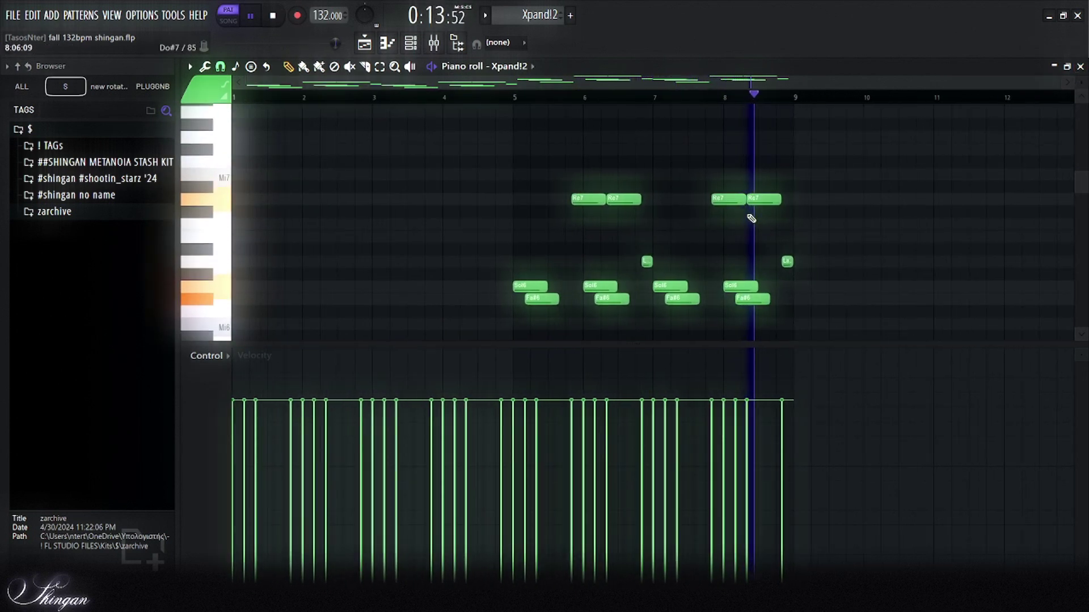
pyautogui.moveTo(1085, 75); pyautogui.dragTo(1083, 70)
pyautogui.press('space')
# - Open the Xpand!2 #2 pattern from Track 6 in the piano roll and play it through to examine its notes
pyautogui.click(1080, 66)
pyautogui.scroll(-2, 323, 261)
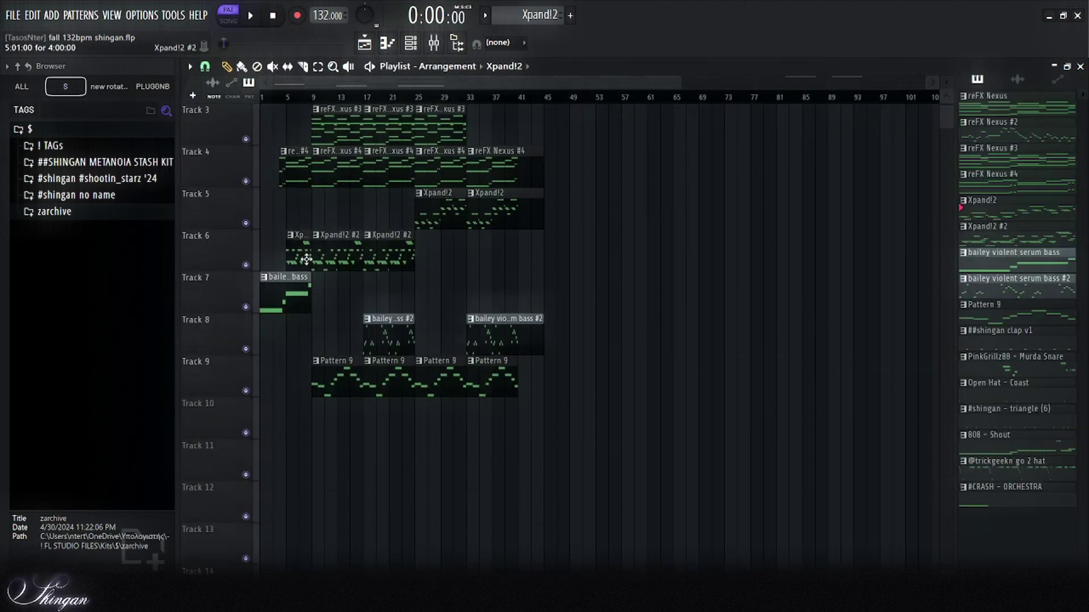
pyautogui.doubleClick(333, 255)
pyautogui.press('space')
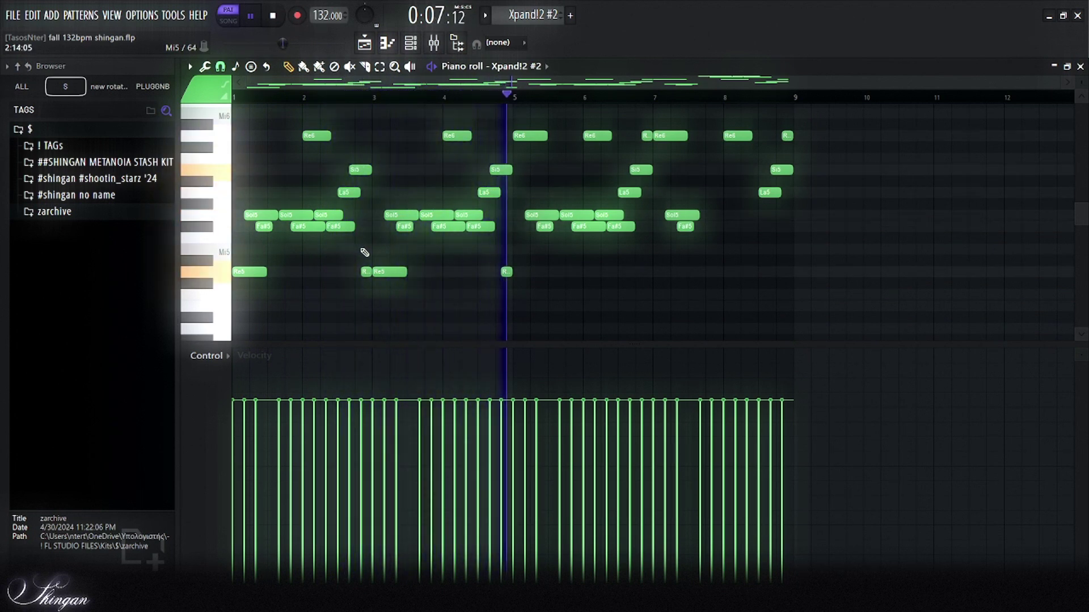
pyautogui.scroll(3, 505, 254)
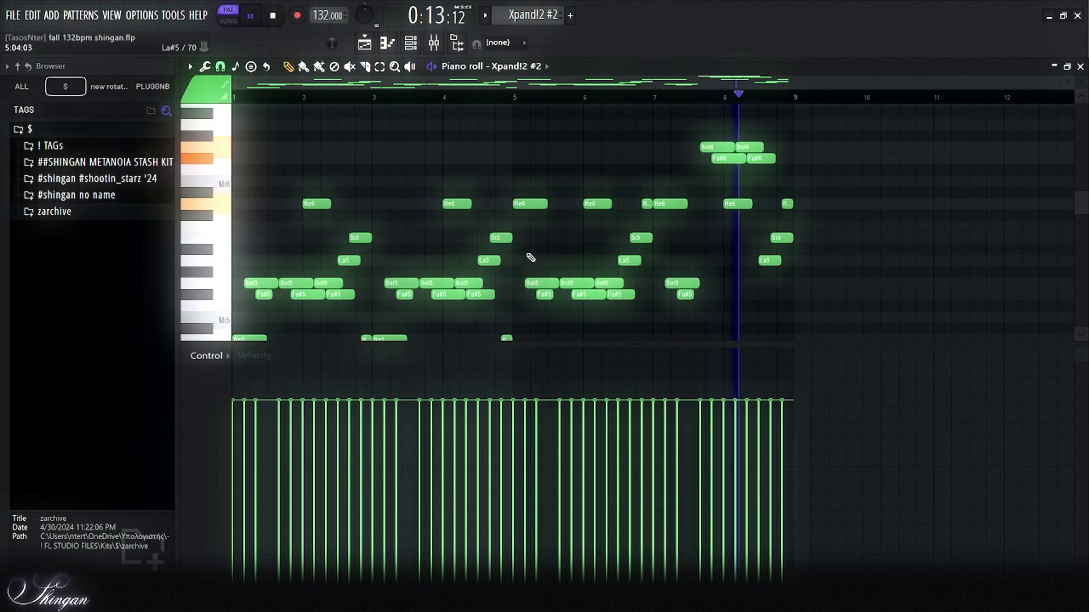
pyautogui.press('space')
# - Open the bailey violent serum bass pattern from Track 7 in the piano roll and play it to examine its notes
pyautogui.click(365, 42)
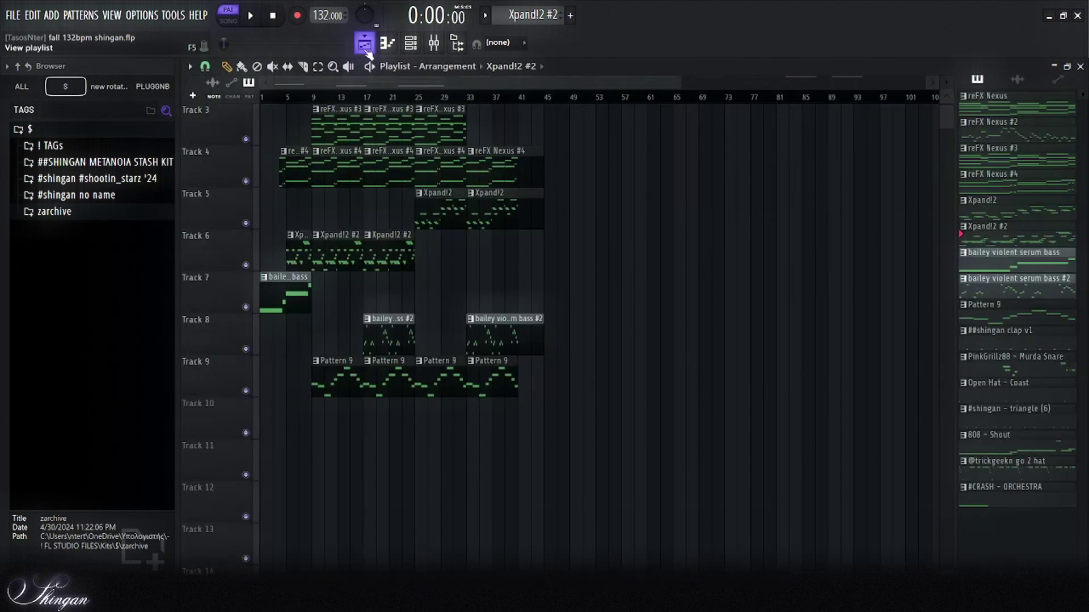
pyautogui.doubleClick(277, 289)
pyautogui.press('space')
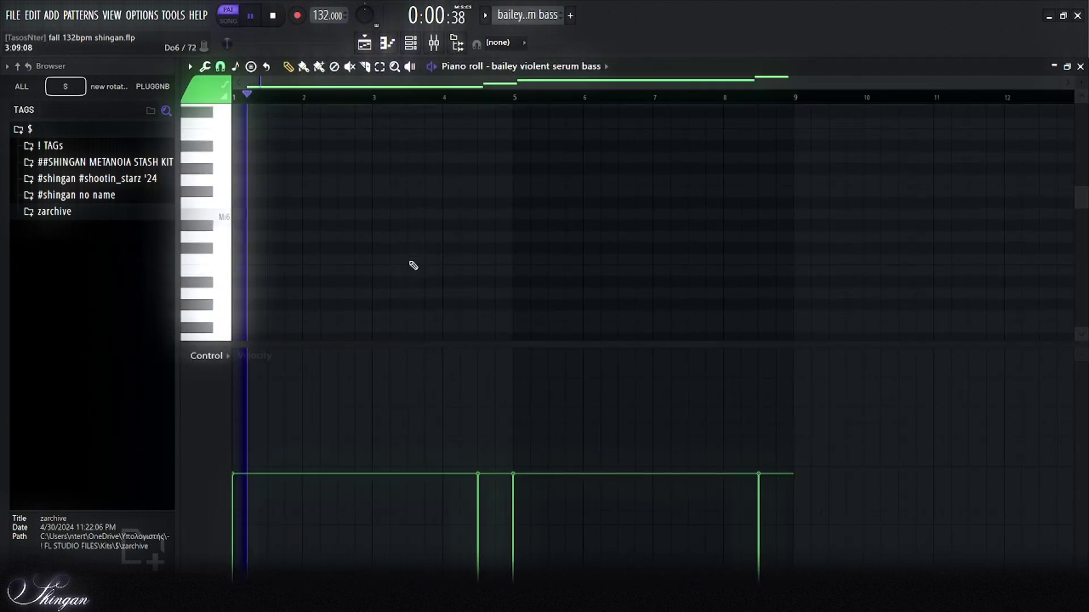
pyautogui.scroll(-2, 431, 247)
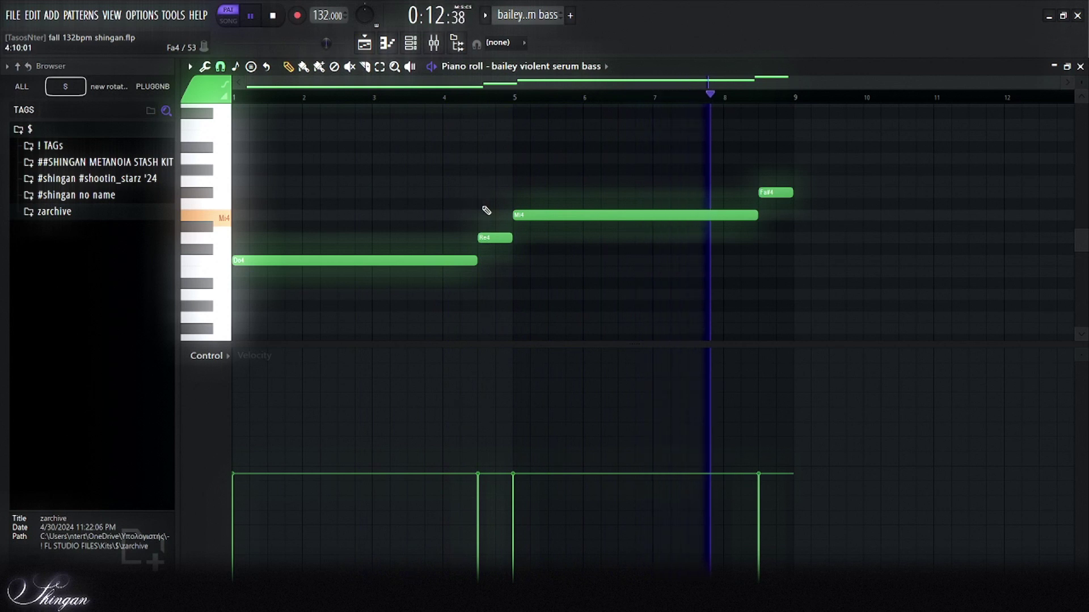
pyautogui.press('space')
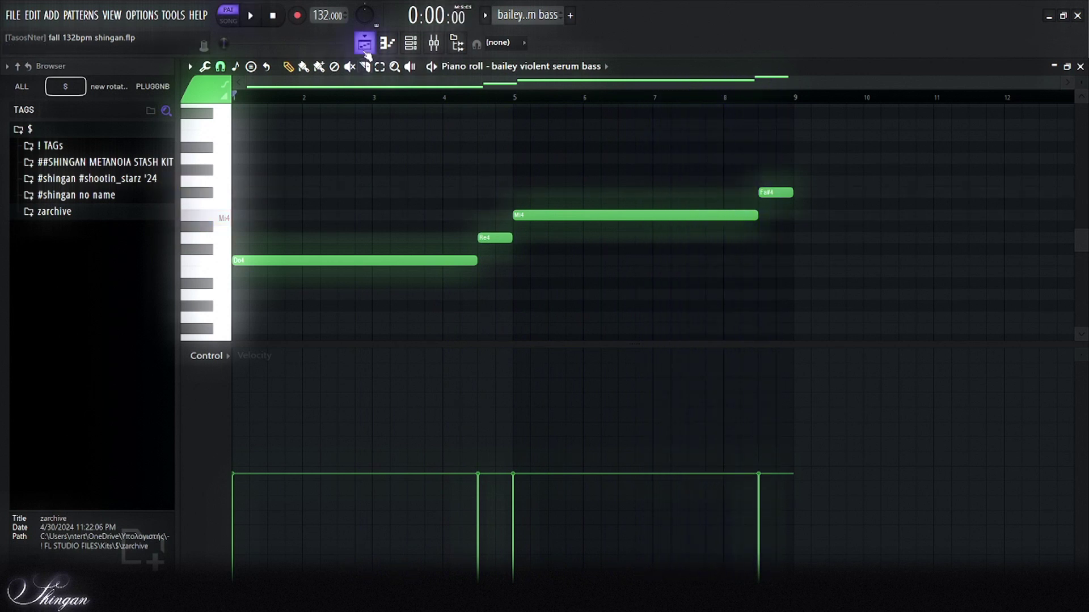
# - Open the bailey violent serum bass #2 pattern from Track 8 in the piano roll and play it, examining its full note range
pyautogui.click(366, 47)
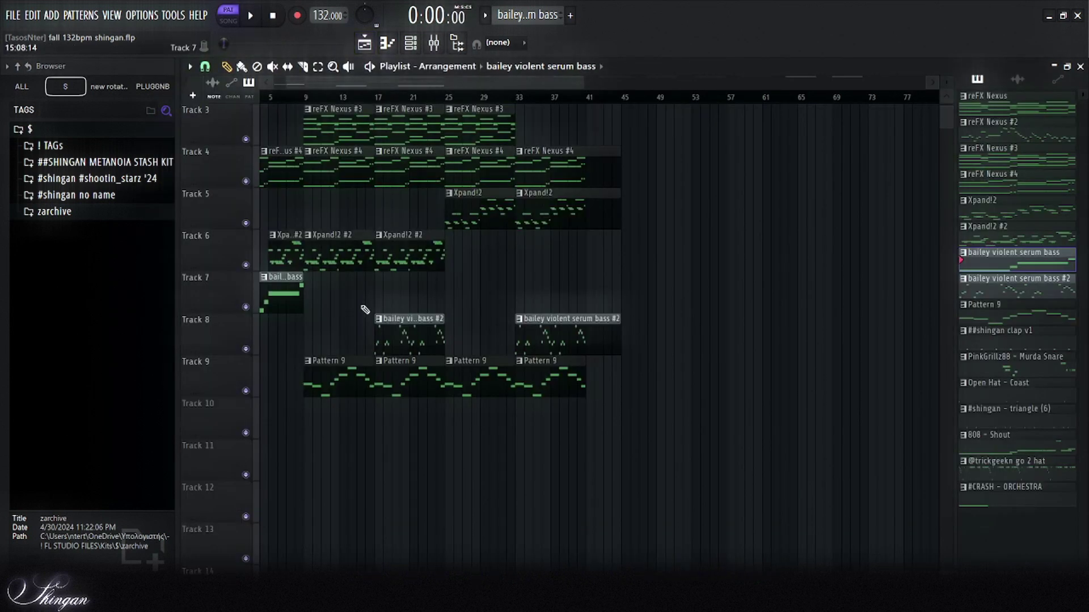
pyautogui.doubleClick(394, 332)
pyautogui.press('space')
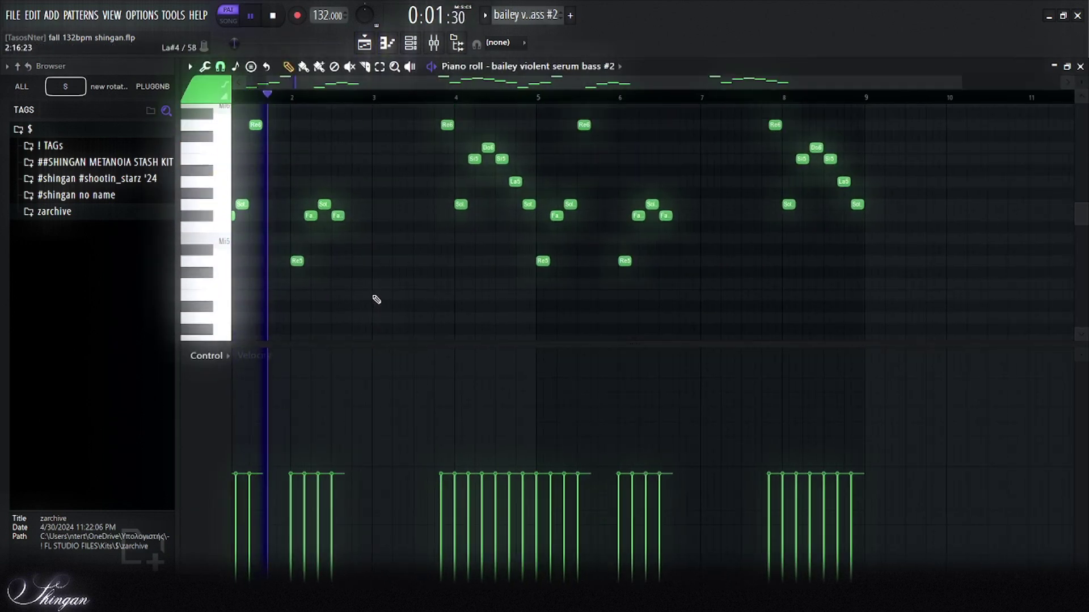
pyautogui.scroll(-1, 377, 299)
pyautogui.scroll(2, 376, 299)
pyautogui.scroll(-1, 376, 299)
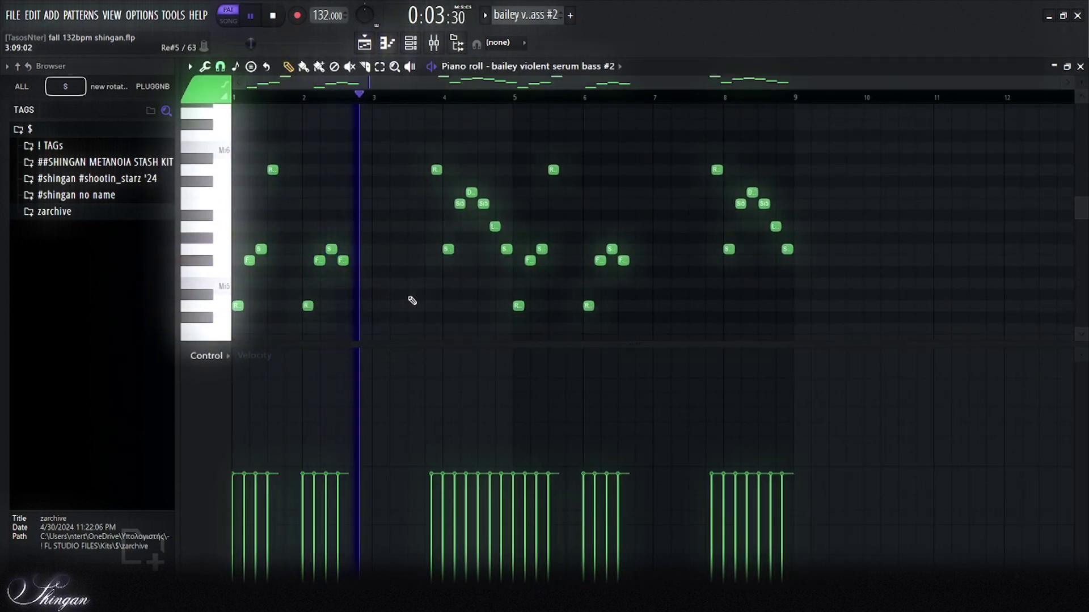
pyautogui.scroll(3, 452, 306)
pyautogui.scroll(-3, 461, 307)
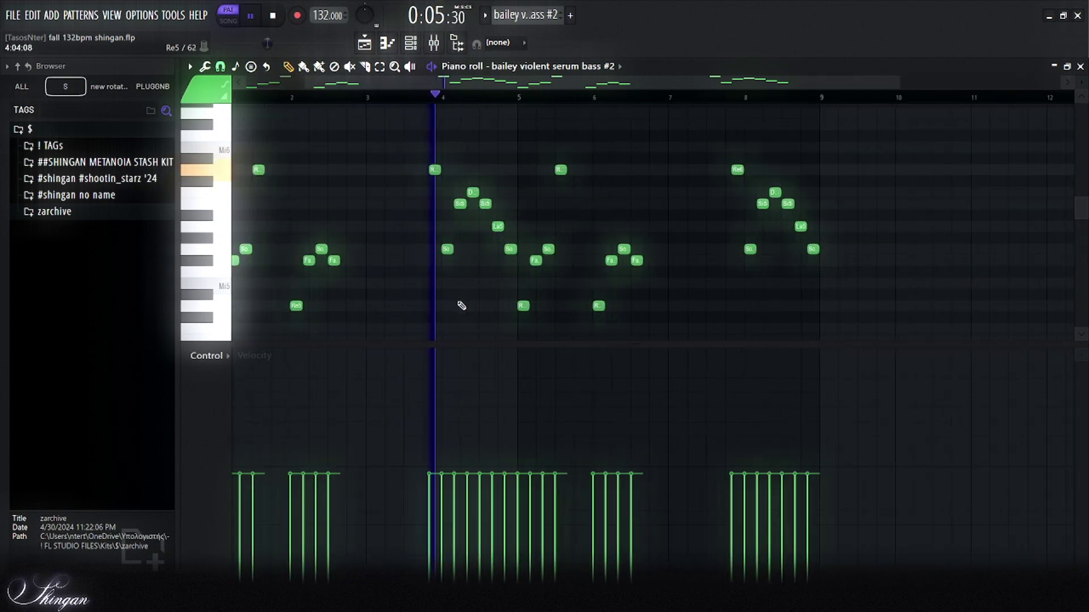
pyautogui.scroll(3, 462, 305)
pyautogui.scroll(-3, 461, 306)
pyautogui.press('space')
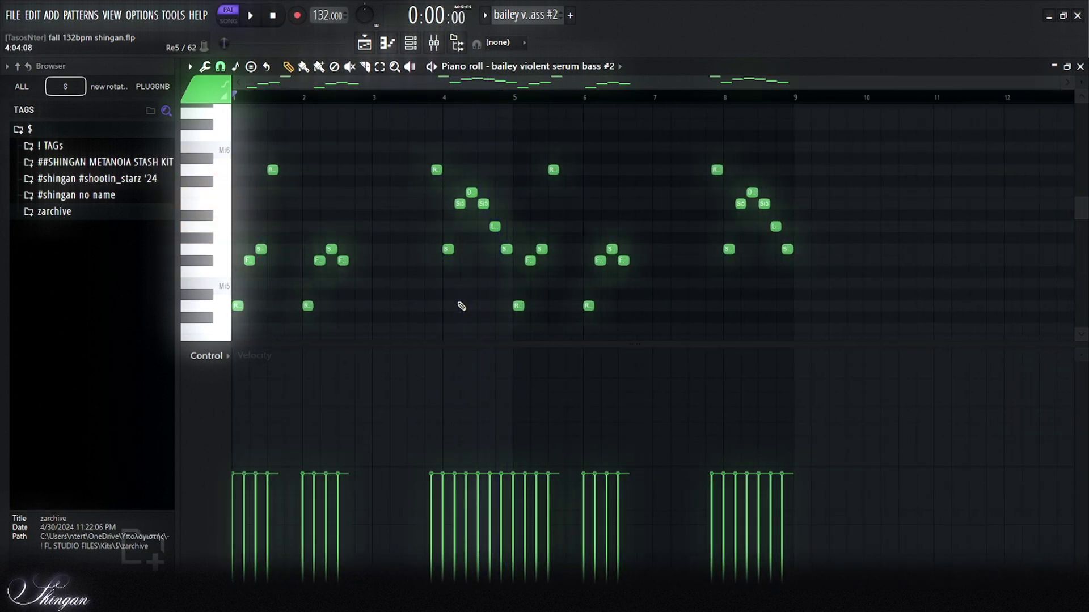
# - Open Pattern 9 from Track 9 in the piano roll and play it through to examine its melody
pyautogui.press('F5')
pyautogui.scroll(-2, 461, 307)
pyautogui.doubleClick(392, 362)
pyautogui.press('space')
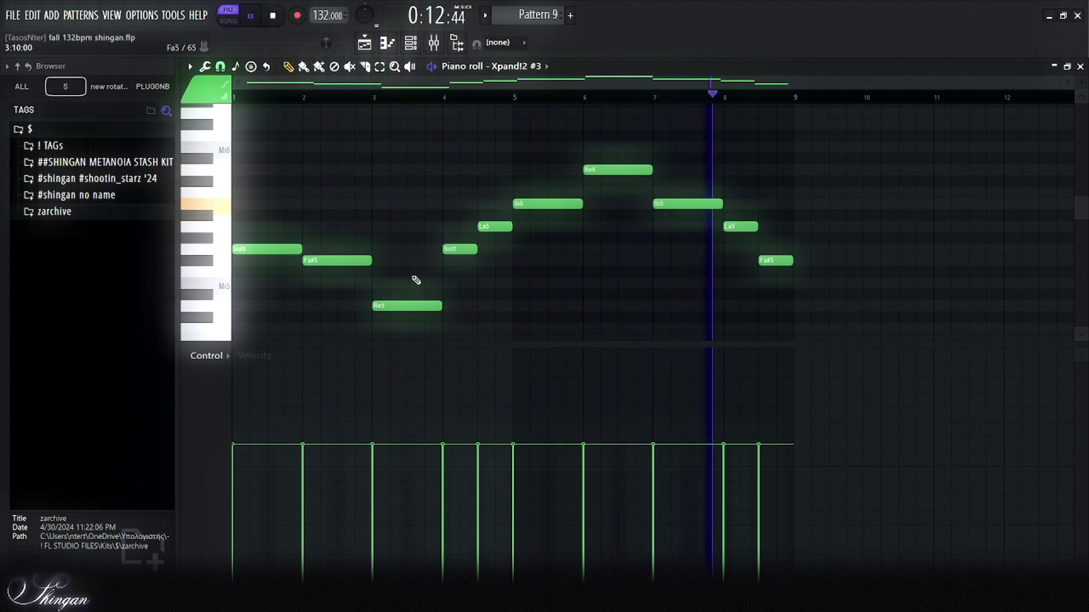
pyautogui.press('space')
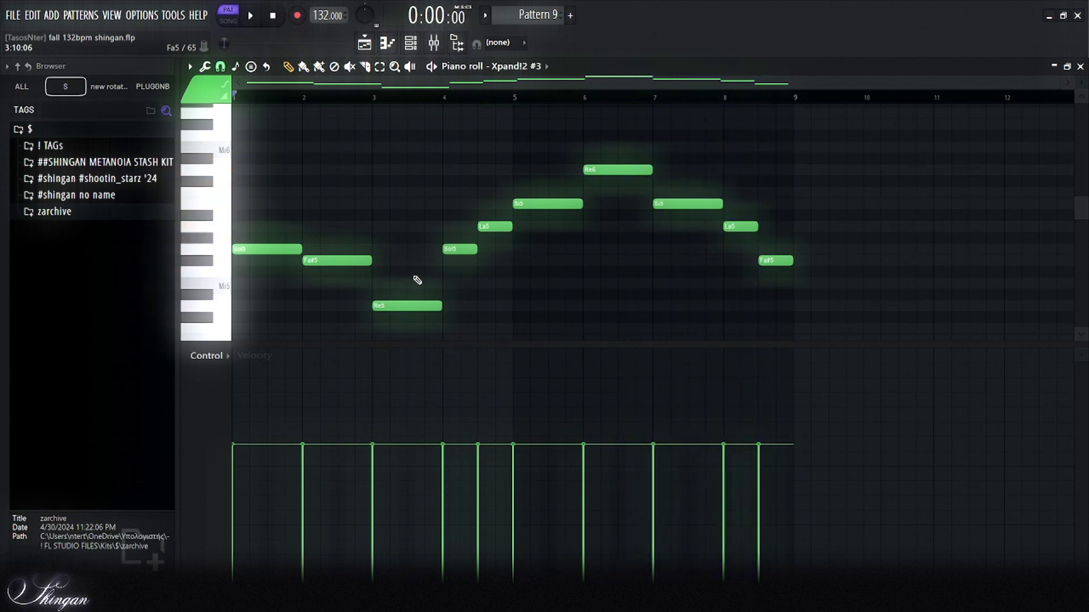
# - Open the ##shingan clap v1 pattern in the piano roll and play it to examine the clap placement
pyautogui.press('F5')
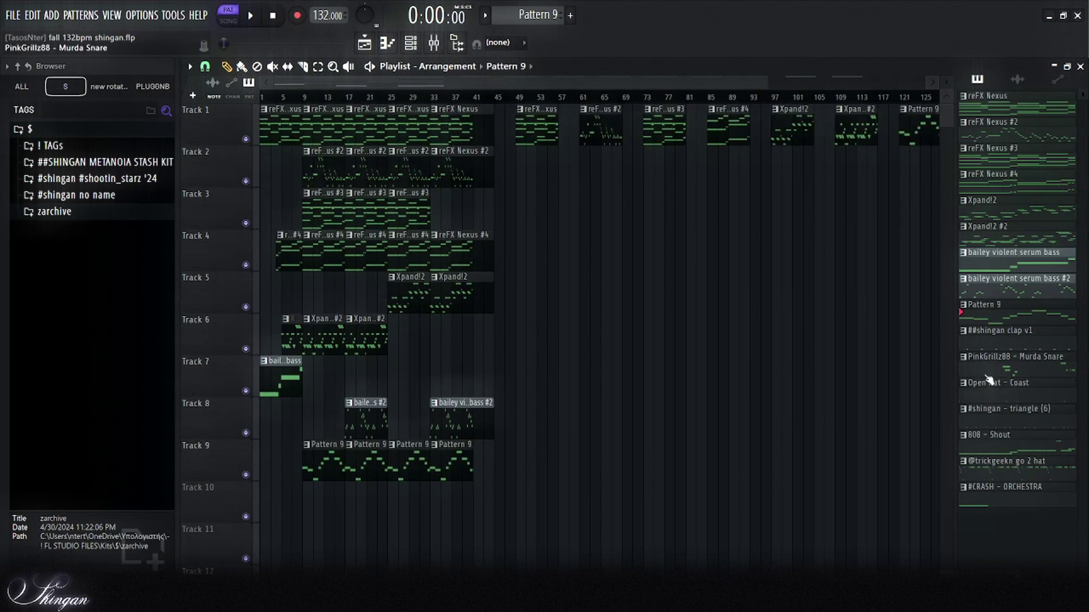
pyautogui.doubleClick(997, 343)
pyautogui.press('space')
pyautogui.scroll(-4, 355, 234)
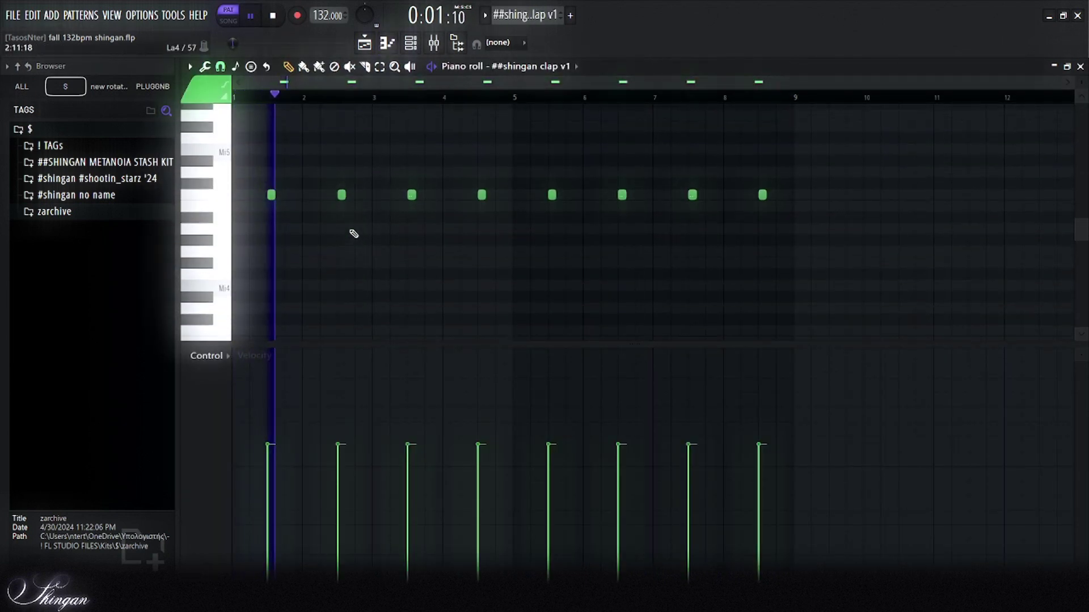
pyautogui.scroll(2, 353, 232)
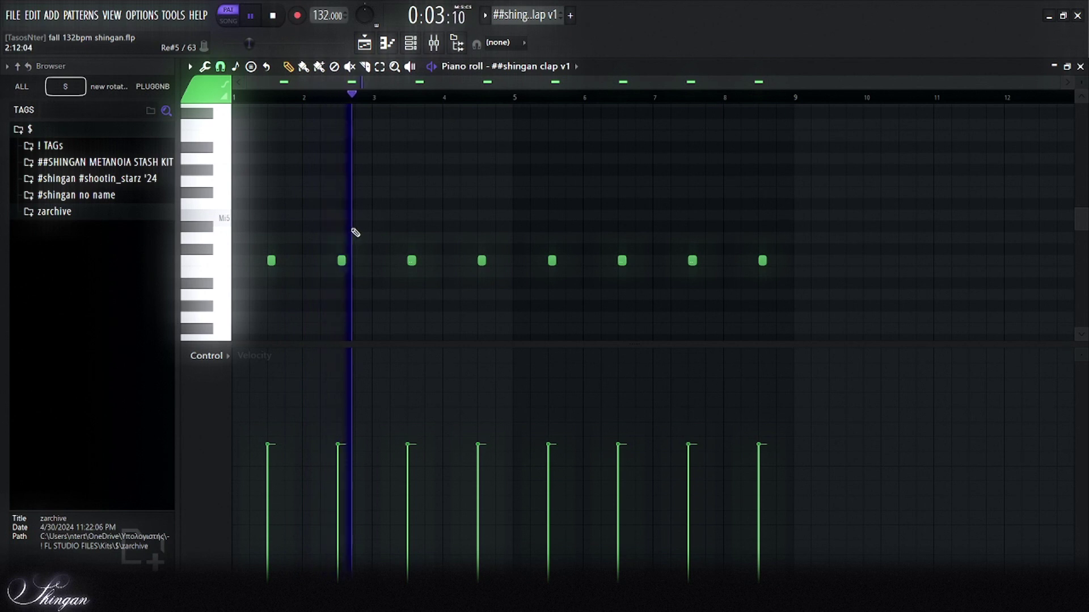
pyautogui.press('space')
# - Open the PinkGrillz88 - Murda Snare pattern in the piano roll and play its snare rolls
pyautogui.press('F5')
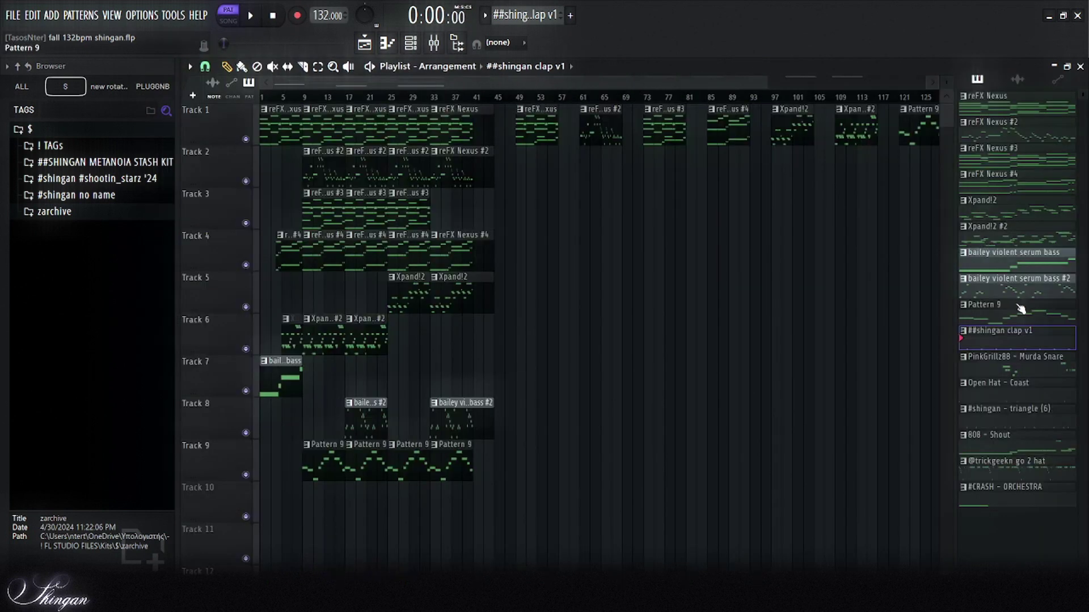
pyautogui.click(1011, 363)
pyautogui.press('F7')
pyautogui.press('space')
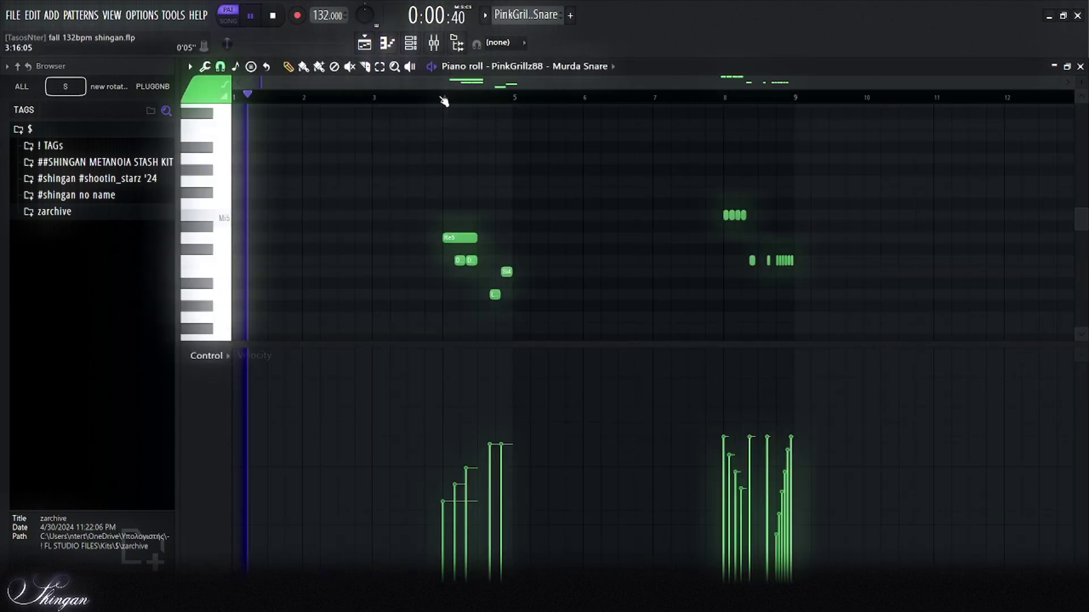
pyautogui.press('space')
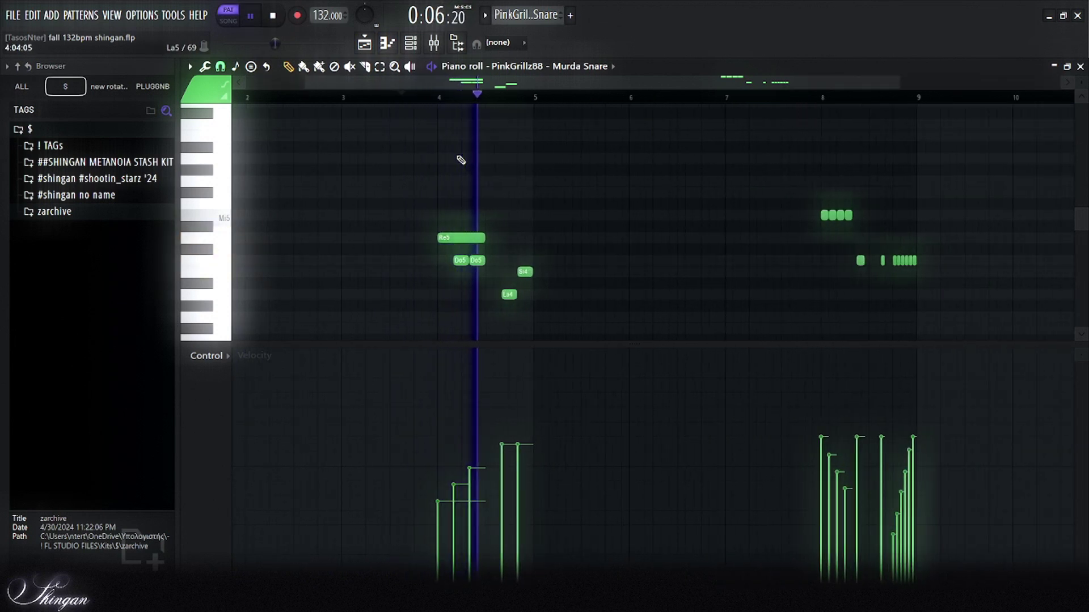
pyautogui.press('space')
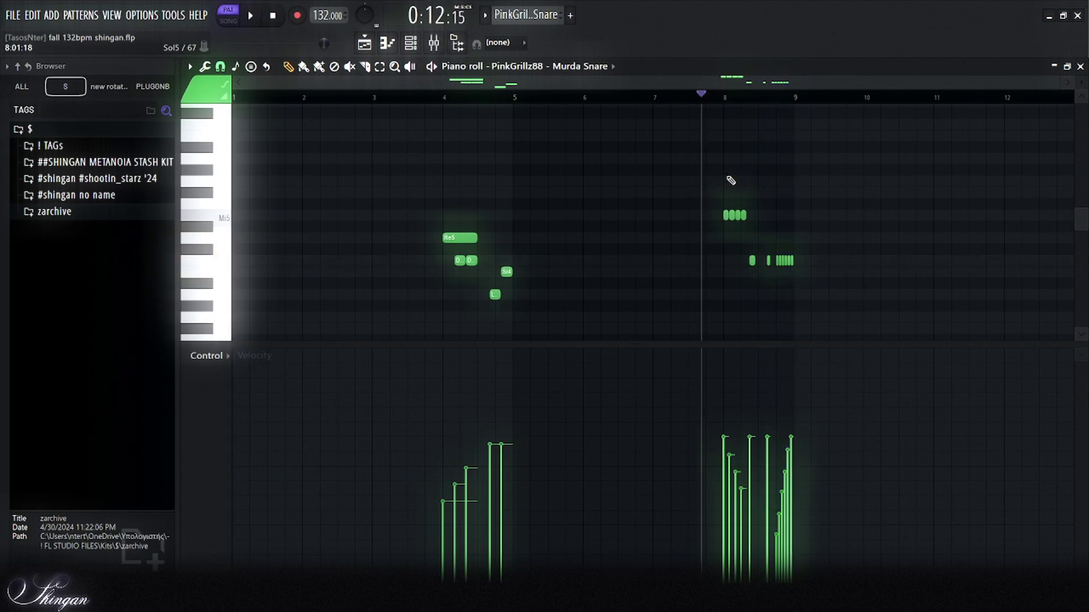
# - Examine the Open Hat - Coast and #shingan - triangle (6) patterns in the piano roll, playing them back
pyautogui.press('F5')
pyautogui.click(1019, 383)
pyautogui.press('F7')
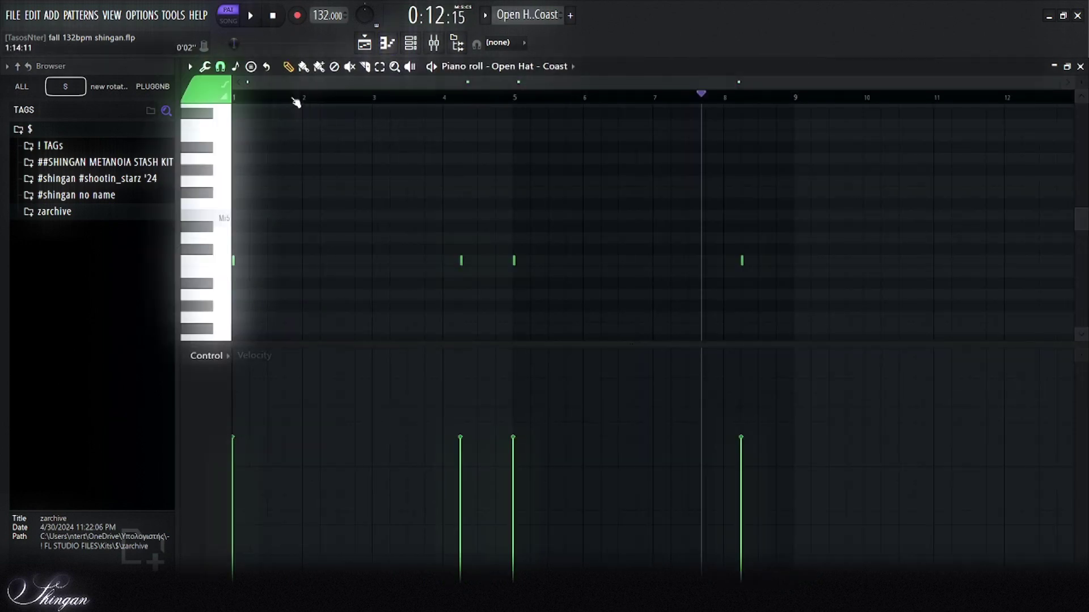
pyautogui.press('space')
pyautogui.press('F5')
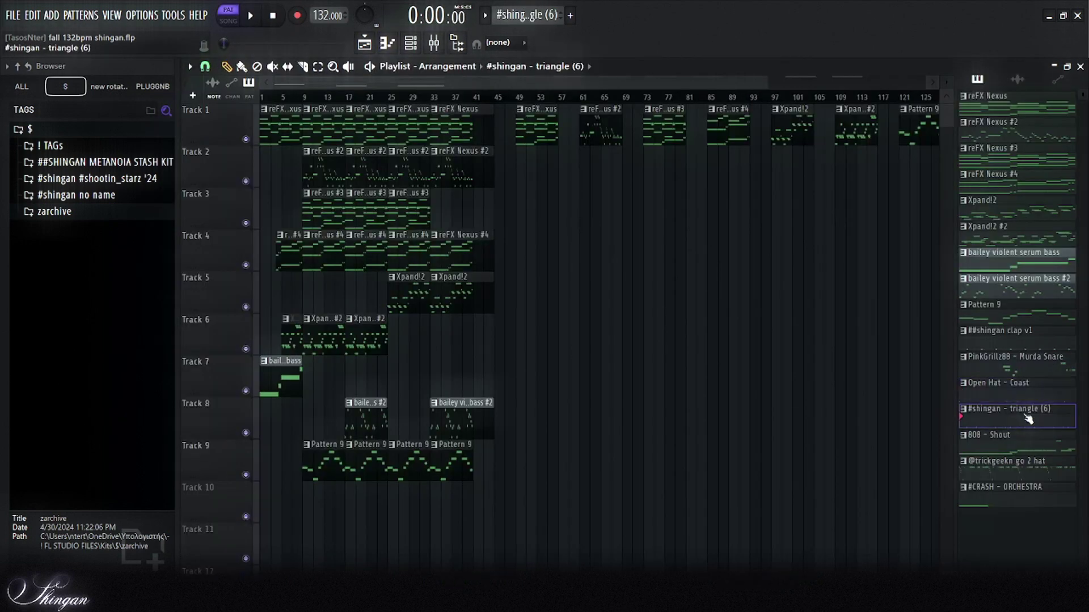
pyautogui.press('F7')
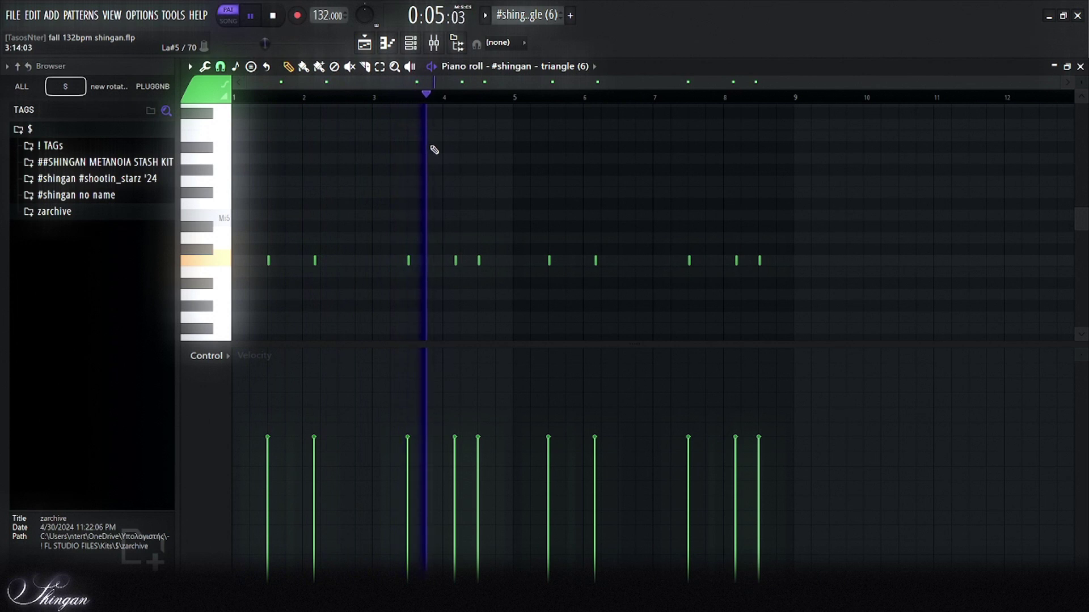
# - Open the 808 - Shout pattern in the piano roll and play it, examining its low notes, slides and high rolls
pyautogui.press('F5')
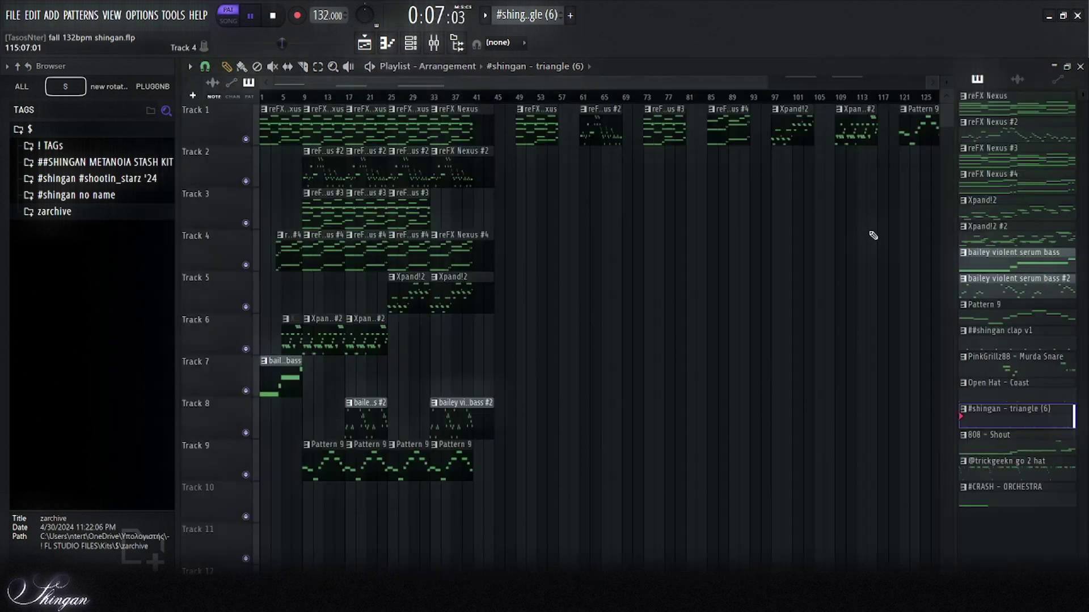
pyautogui.doubleClick(1034, 434)
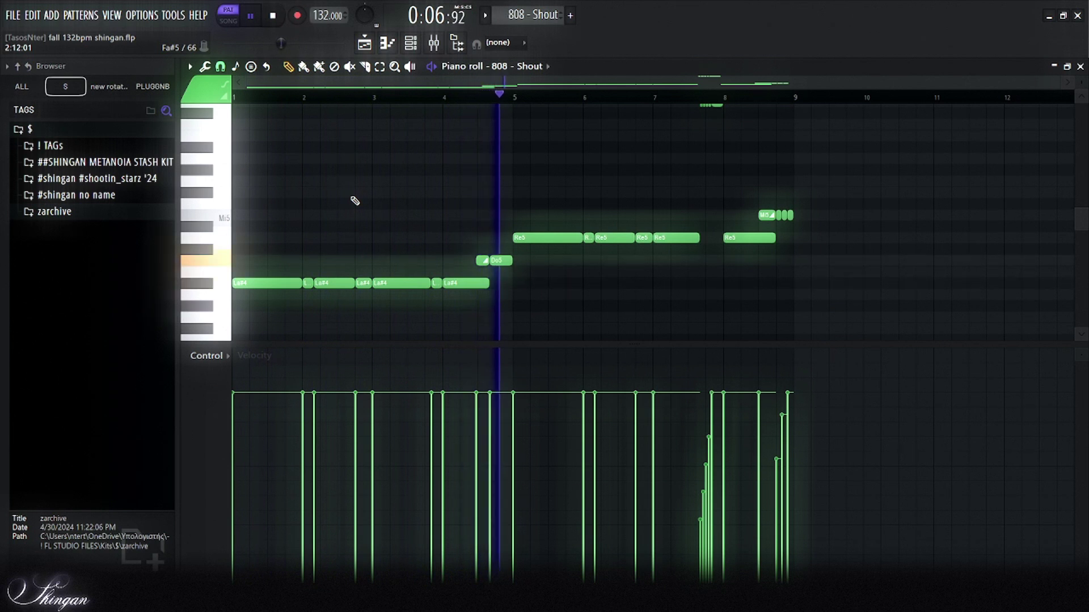
pyautogui.scroll(3, 623, 252)
pyautogui.scroll(-1, 623, 252)
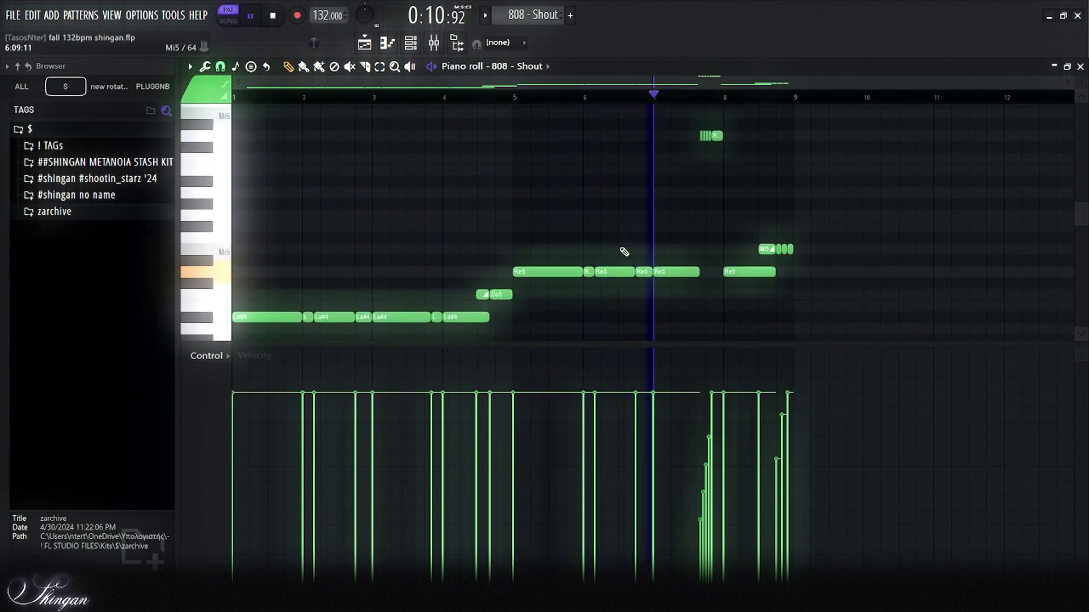
pyautogui.scroll(2, 709, 255)
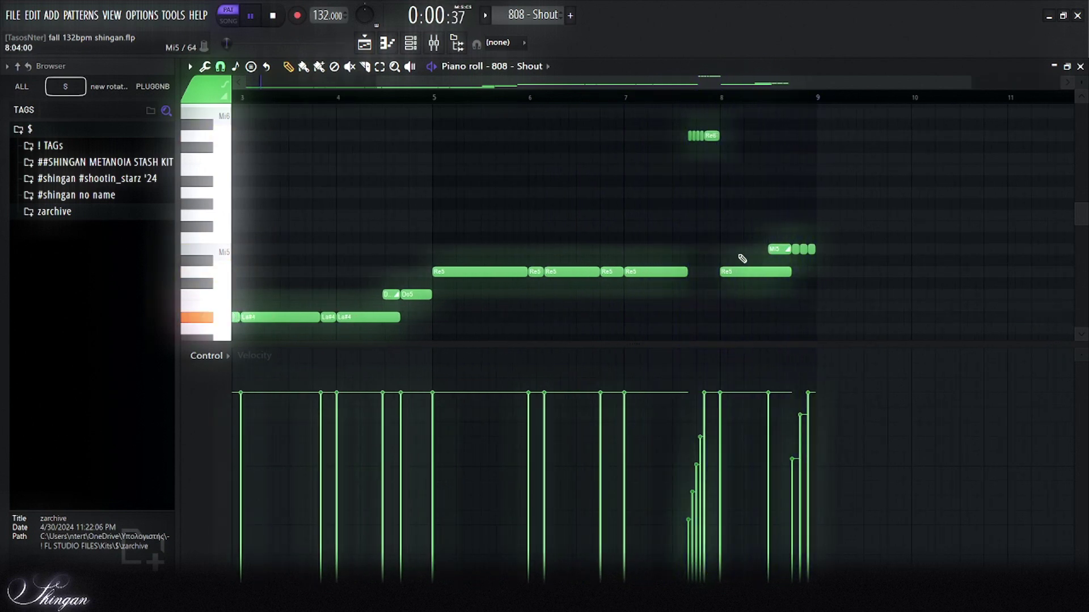
pyautogui.press('F7')
pyautogui.click(1009, 465)
pyautogui.press('F7')
pyautogui.scroll(-3, 375, 189)
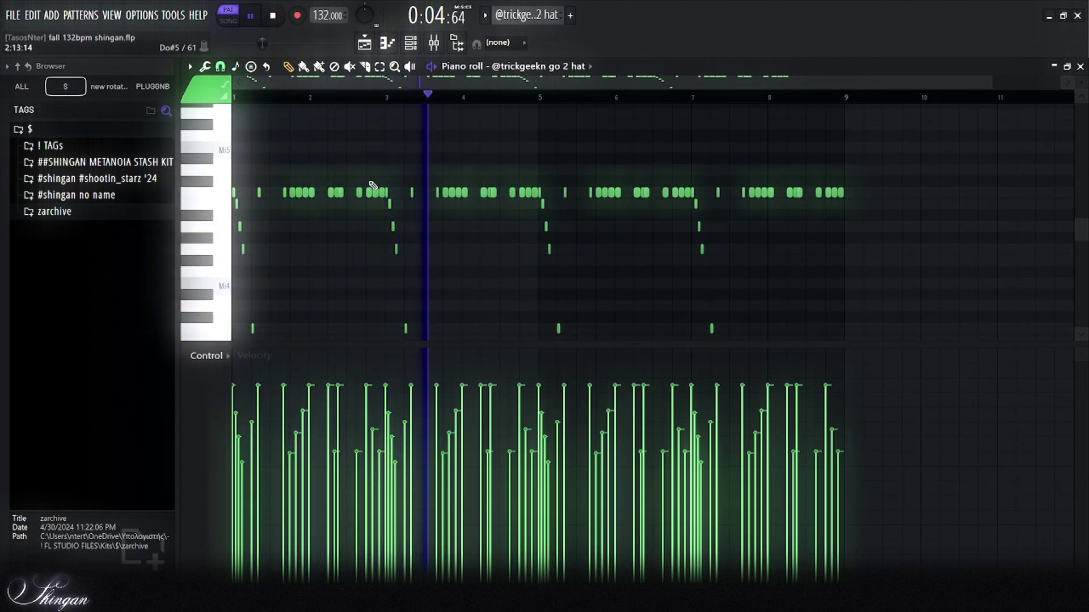
pyautogui.scroll(-2, 376, 180)
pyautogui.scroll(3, 408, 179)
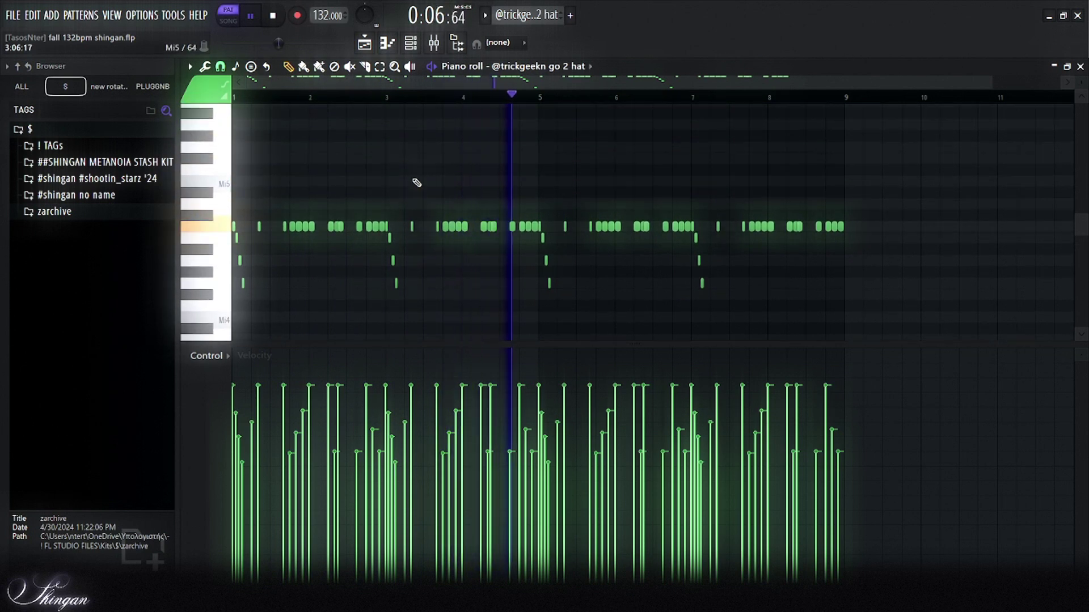
pyautogui.press('space')
# - Open the #CRASH - ORCHESTRA pattern in the piano roll, play it briefly and return to the playlist
pyautogui.press('F5')
pyautogui.click(1013, 499)
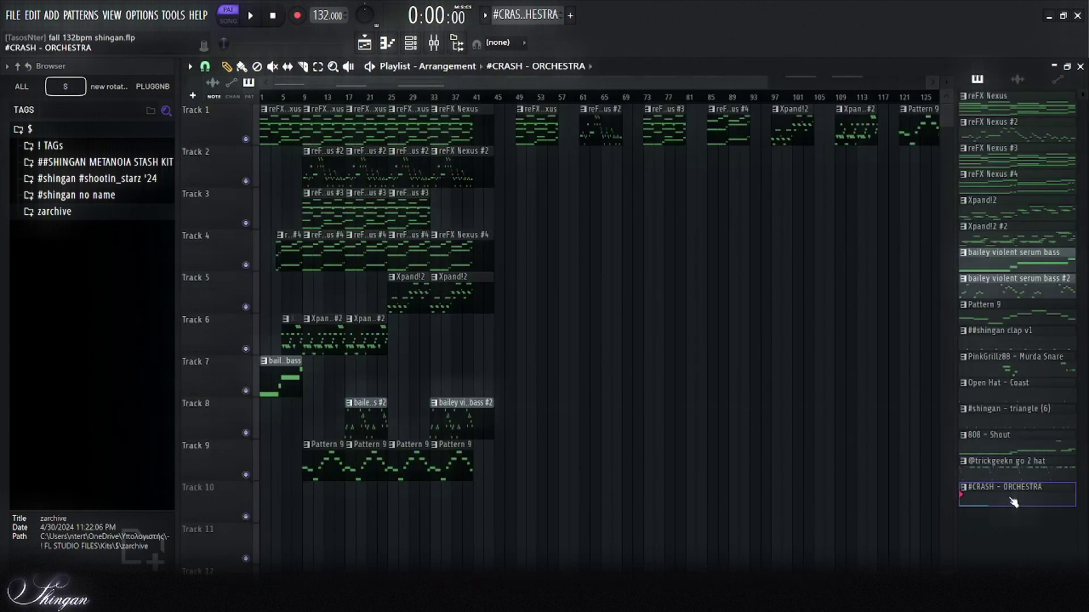
pyautogui.press('F7')
pyautogui.press('space')
pyautogui.press('F5')
pyautogui.press('space')
# - Switch the playlist to Arrangement_2 and show the pattern list beside it
pyautogui.scroll(-2, 486, 151)
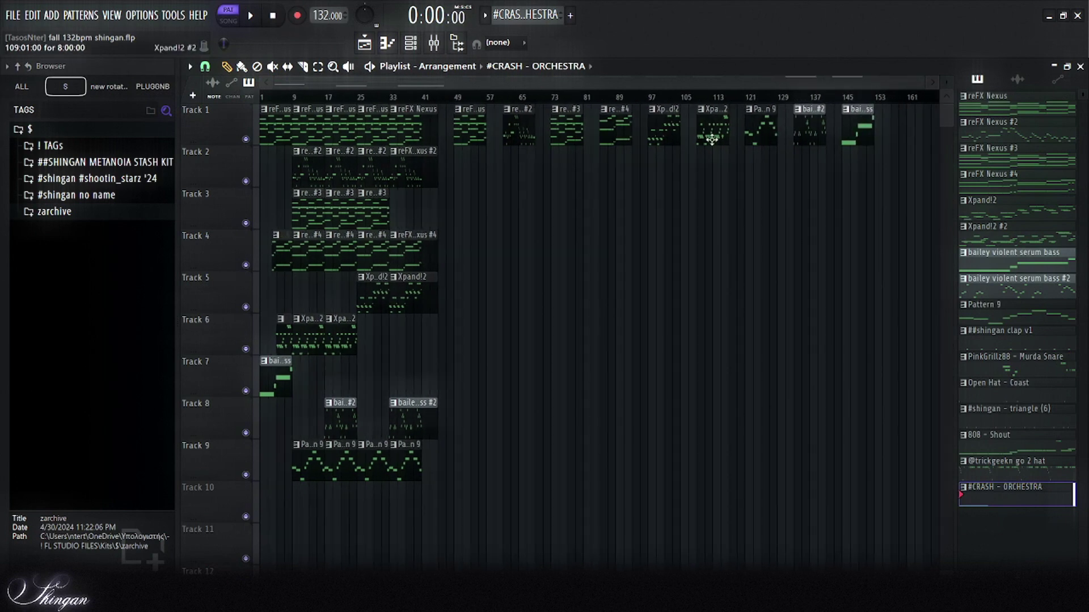
pyautogui.click(1014, 80)
pyautogui.click(458, 108)
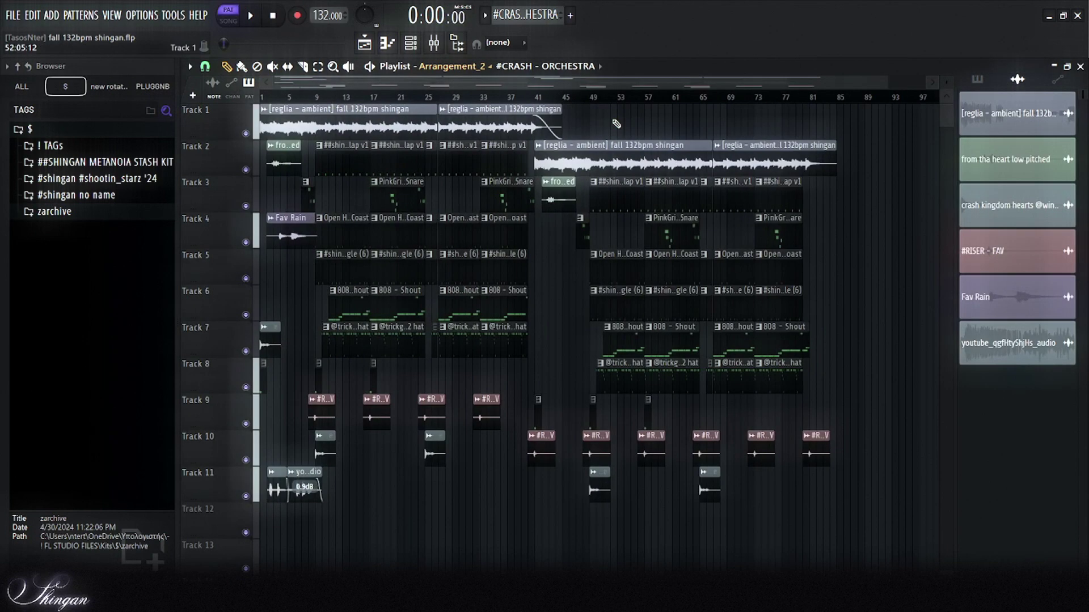
pyautogui.click(977, 79)
pyautogui.scroll(3, 233, 148)
pyautogui.scroll(-1, 233, 147)
pyautogui.scroll(1, 240, 133)
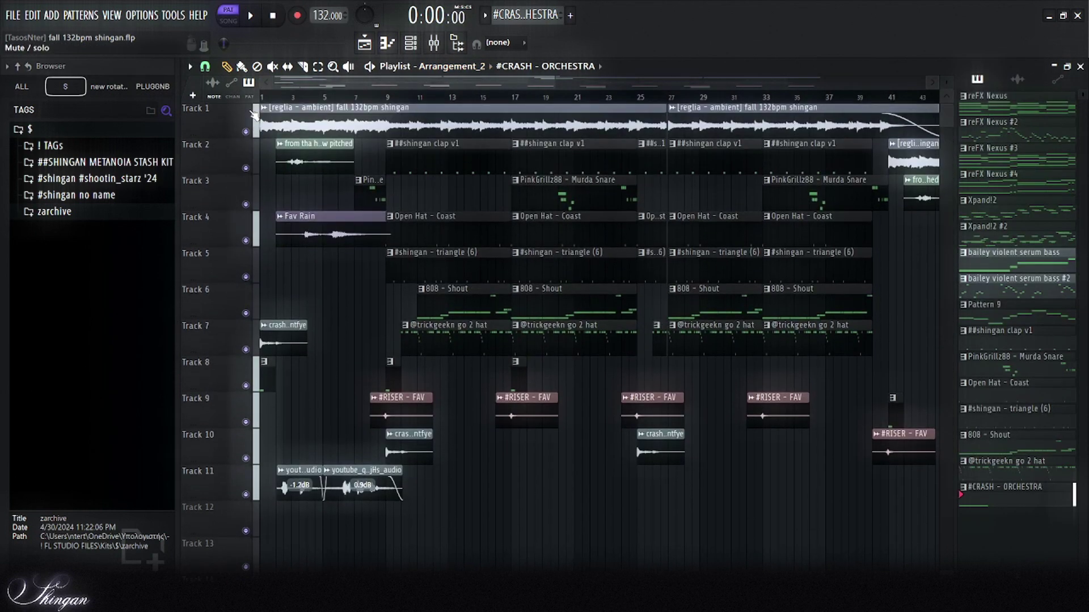
# - Switch playback to song mode and play Arrangement_2 from the start
pyautogui.scroll(-1, 248, 113)
pyautogui.press('space')
pyautogui.scroll(-1, 248, 109)
pyautogui.press('l')
pyautogui.scroll(1, 239, 134)
pyautogui.press('space')
pyautogui.scroll(-2, 250, 148)
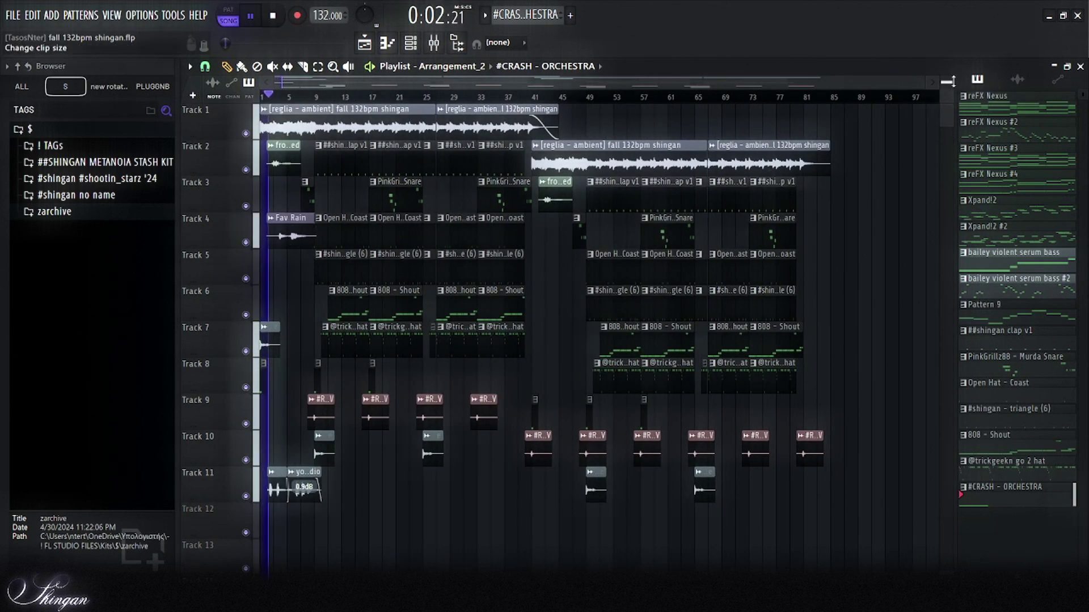
# - Examine the pitch shift in the settings of Track 1's [reglia - ambient] fall 132bpm shingan clip, and close them
pyautogui.scroll(-1, 450, 159)
pyautogui.doubleClick(505, 110)
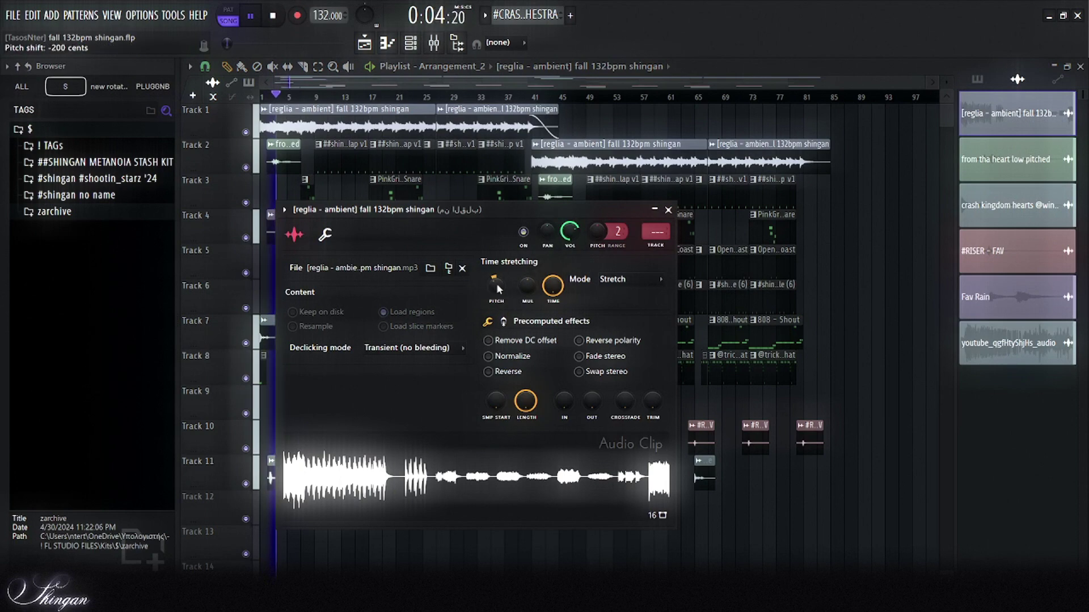
pyautogui.press('Escape')
pyautogui.scroll(3, 278, 188)
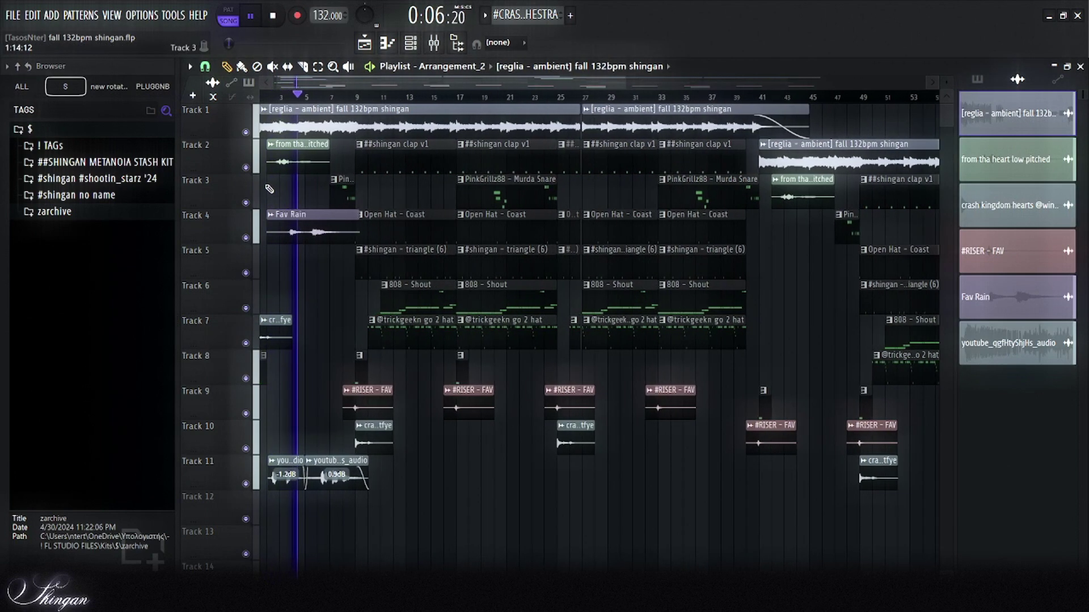
pyautogui.scroll(-3, 277, 188)
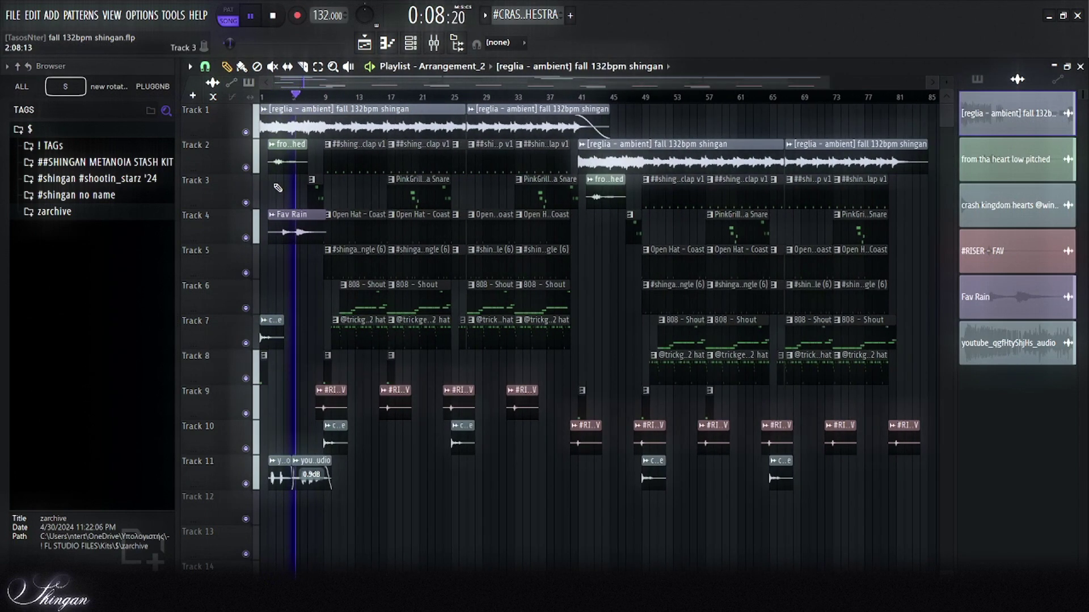